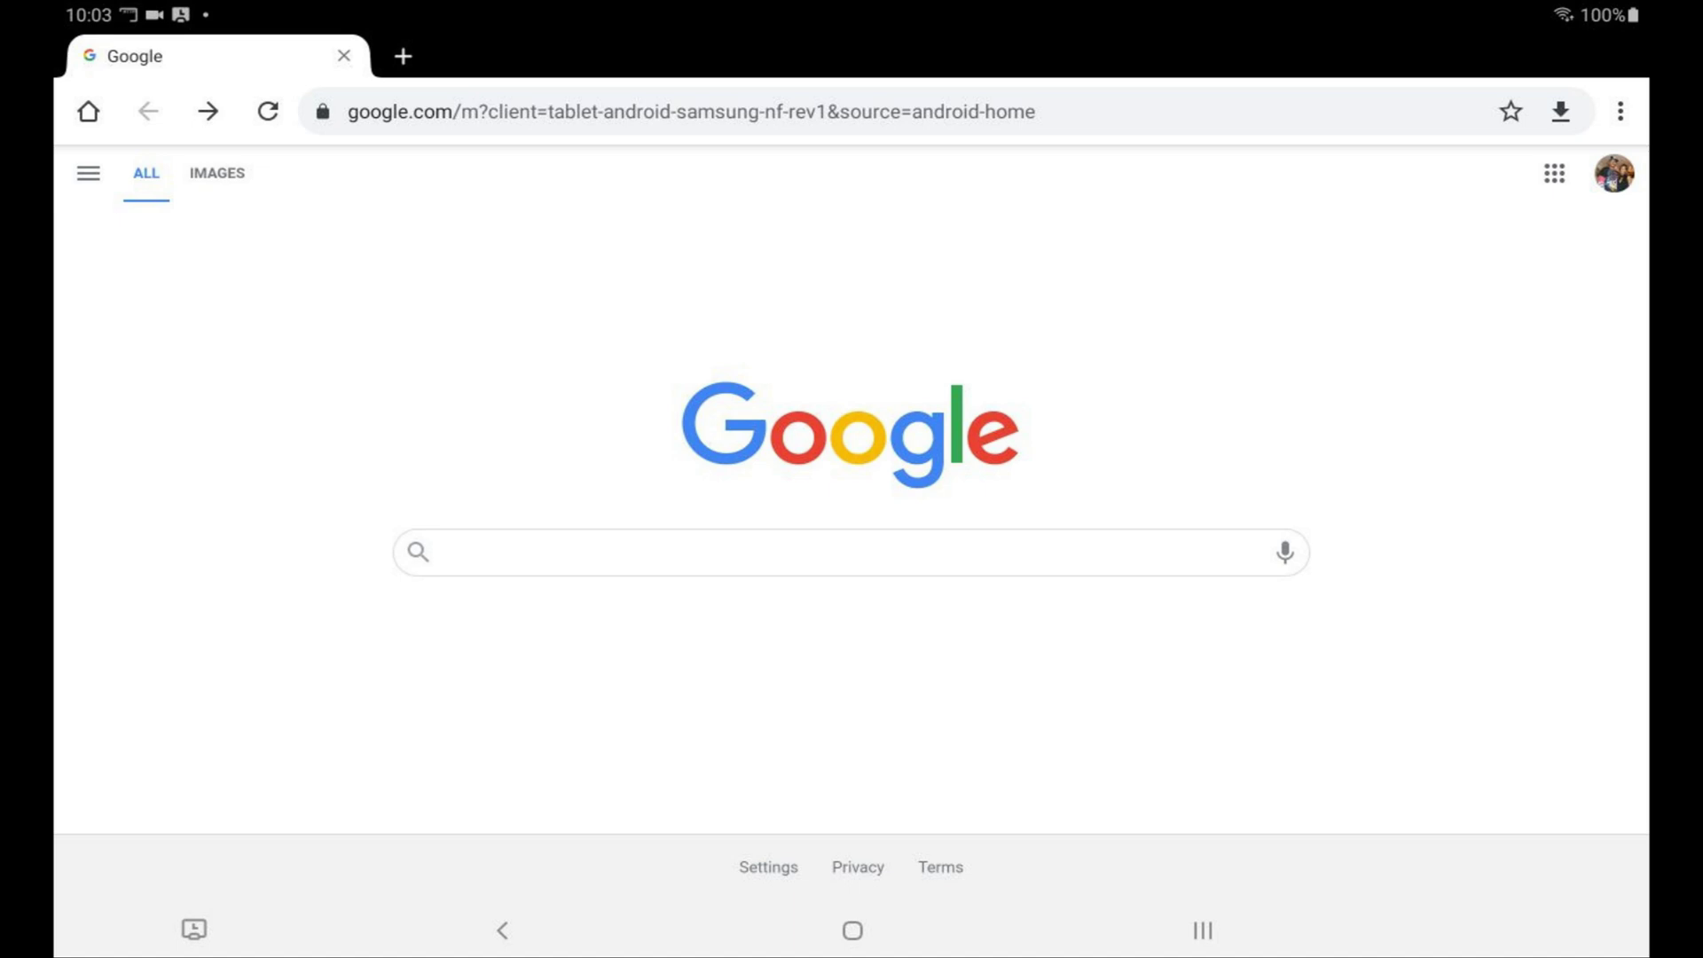
Step: Switch to the browser and activate the Google search box
left_click(833, 562)
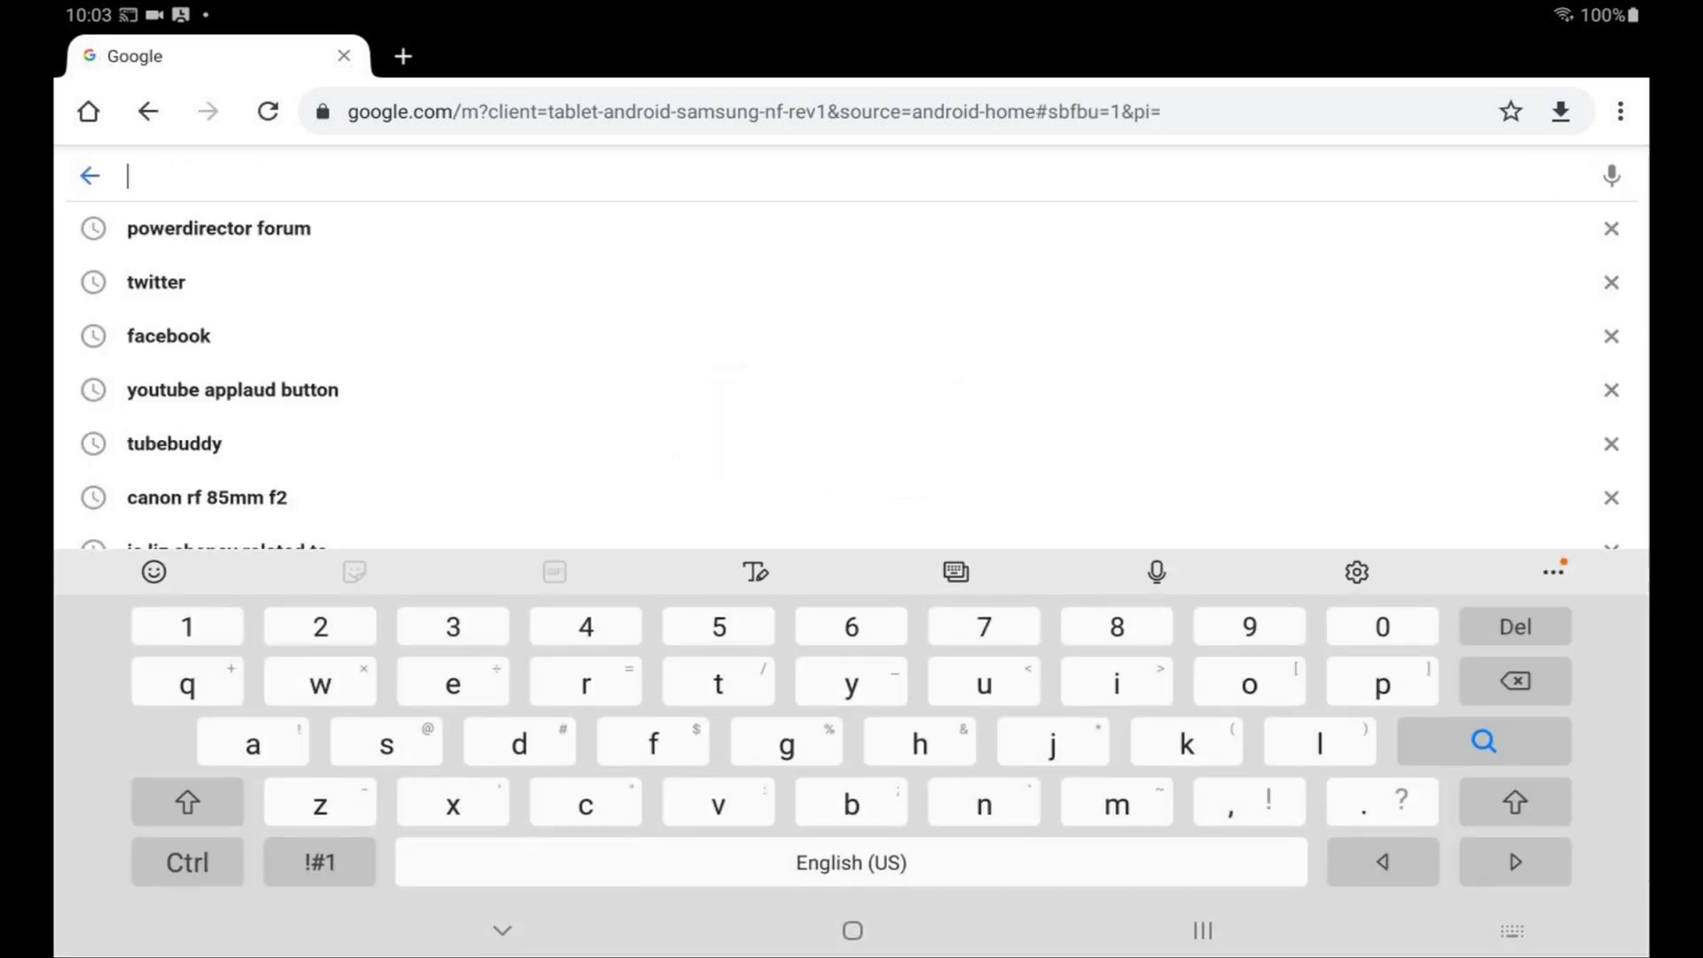
type("daf")
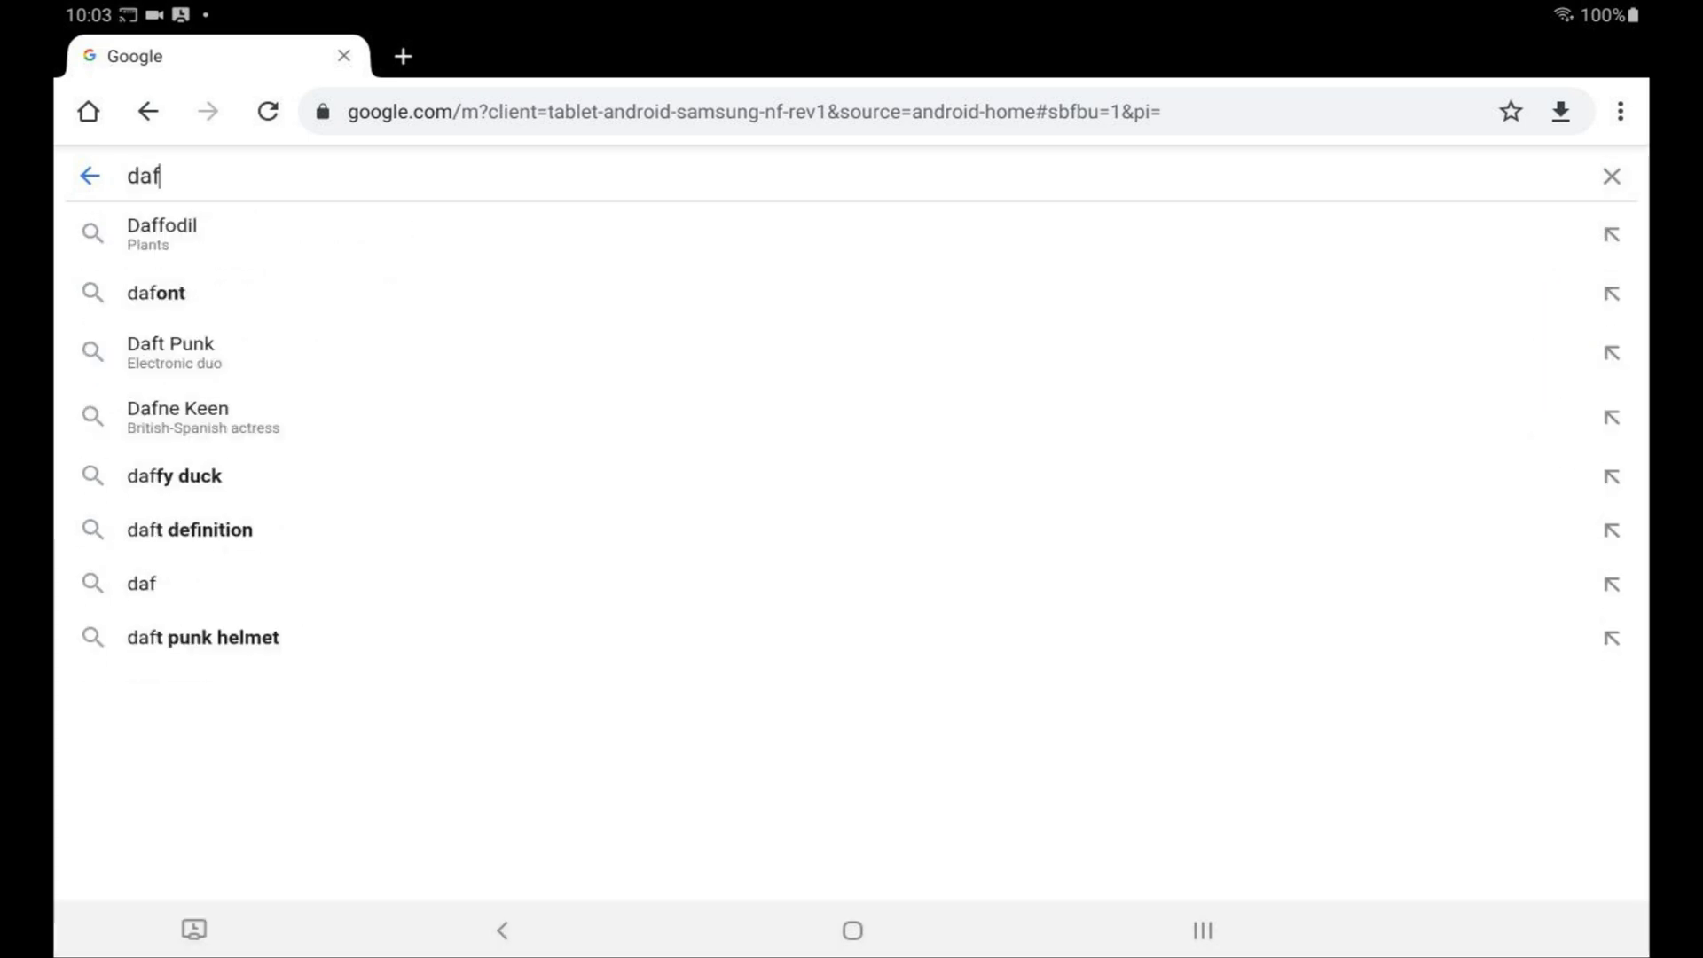
type("ont.co")
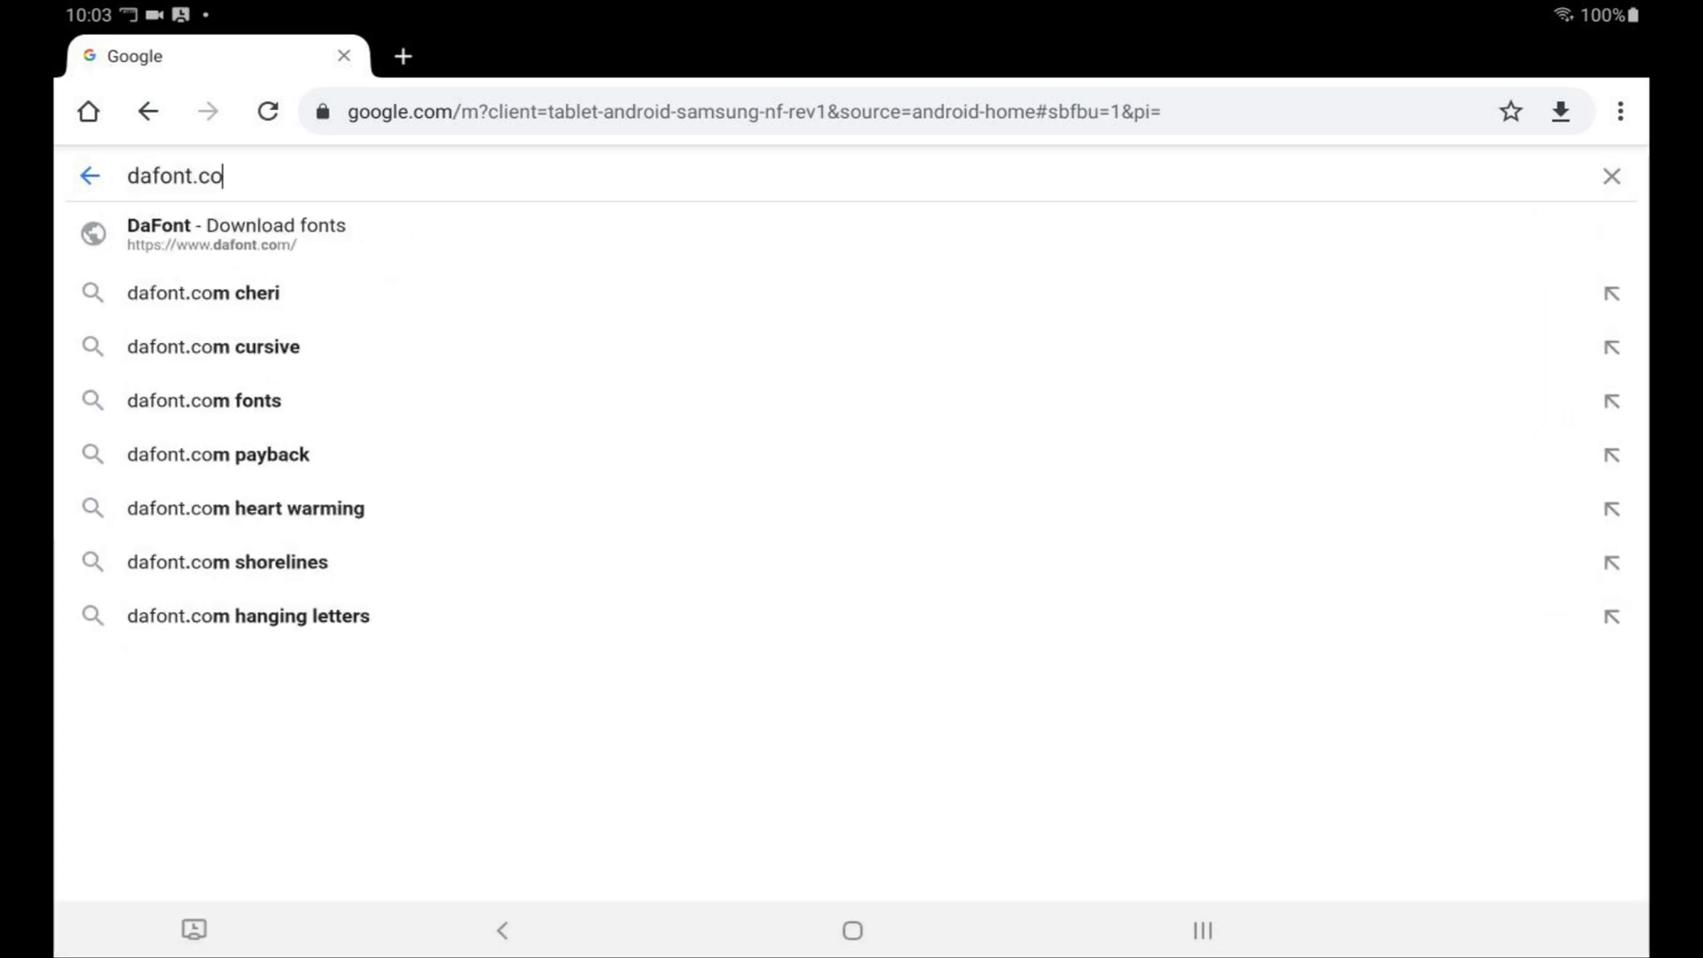
type("m")
Step: Search Google for dafont.com and go to the DaFont website from the results
key("Return")
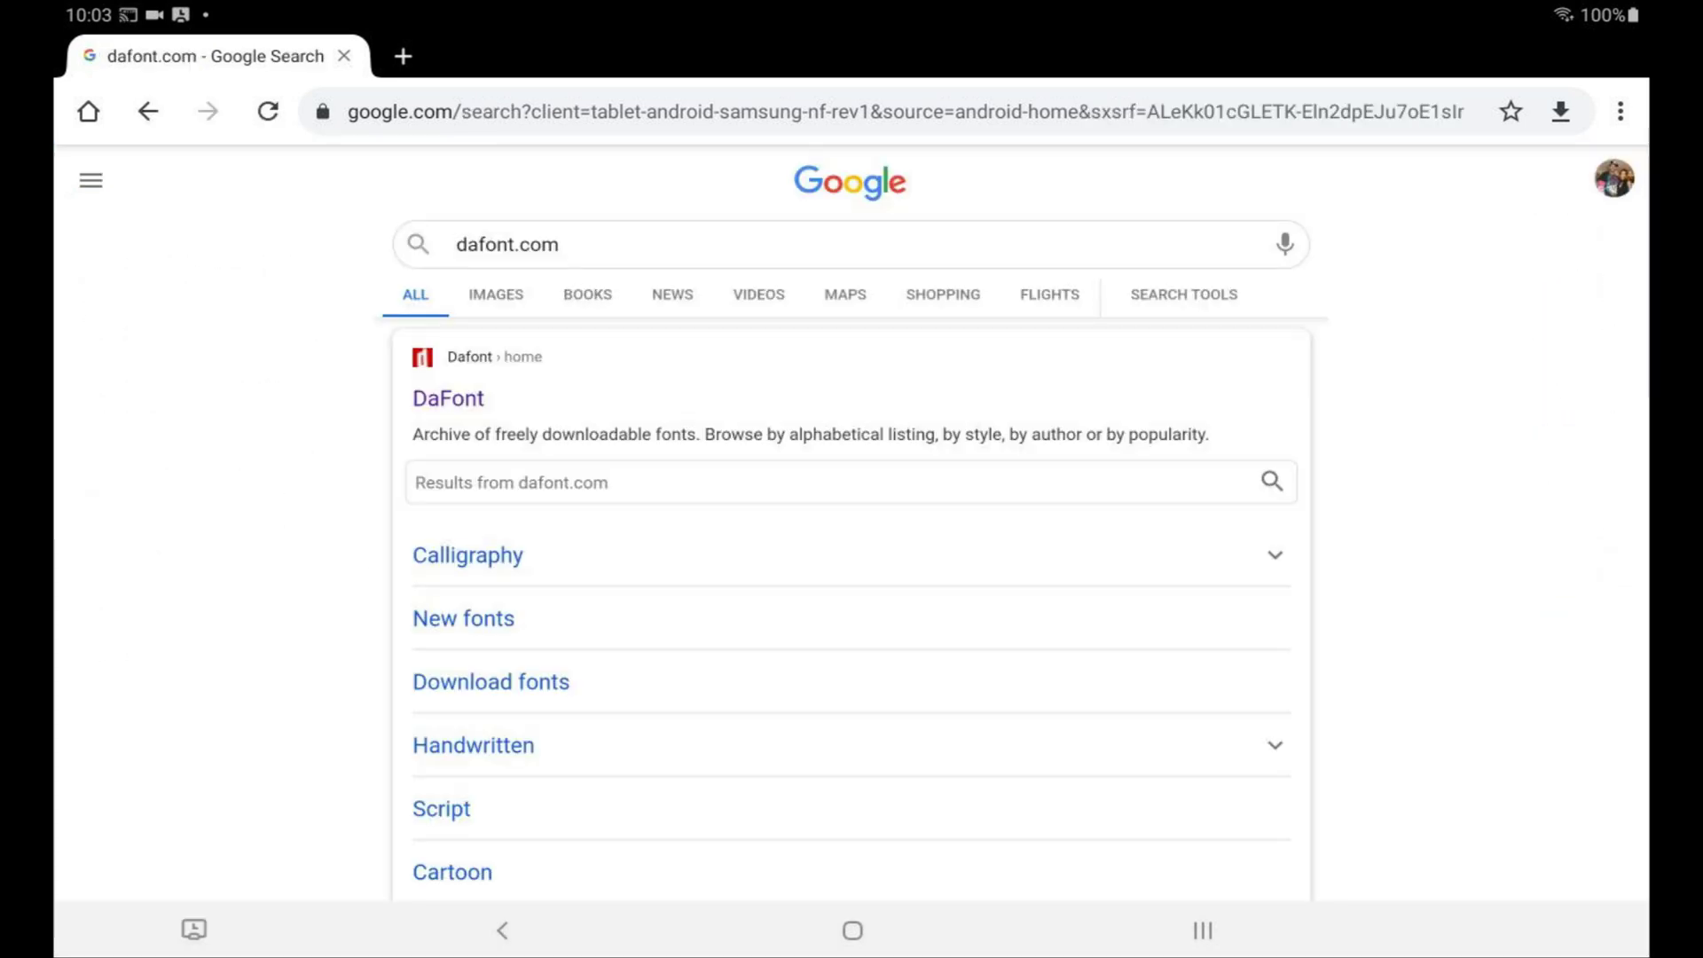
left_click(450, 399)
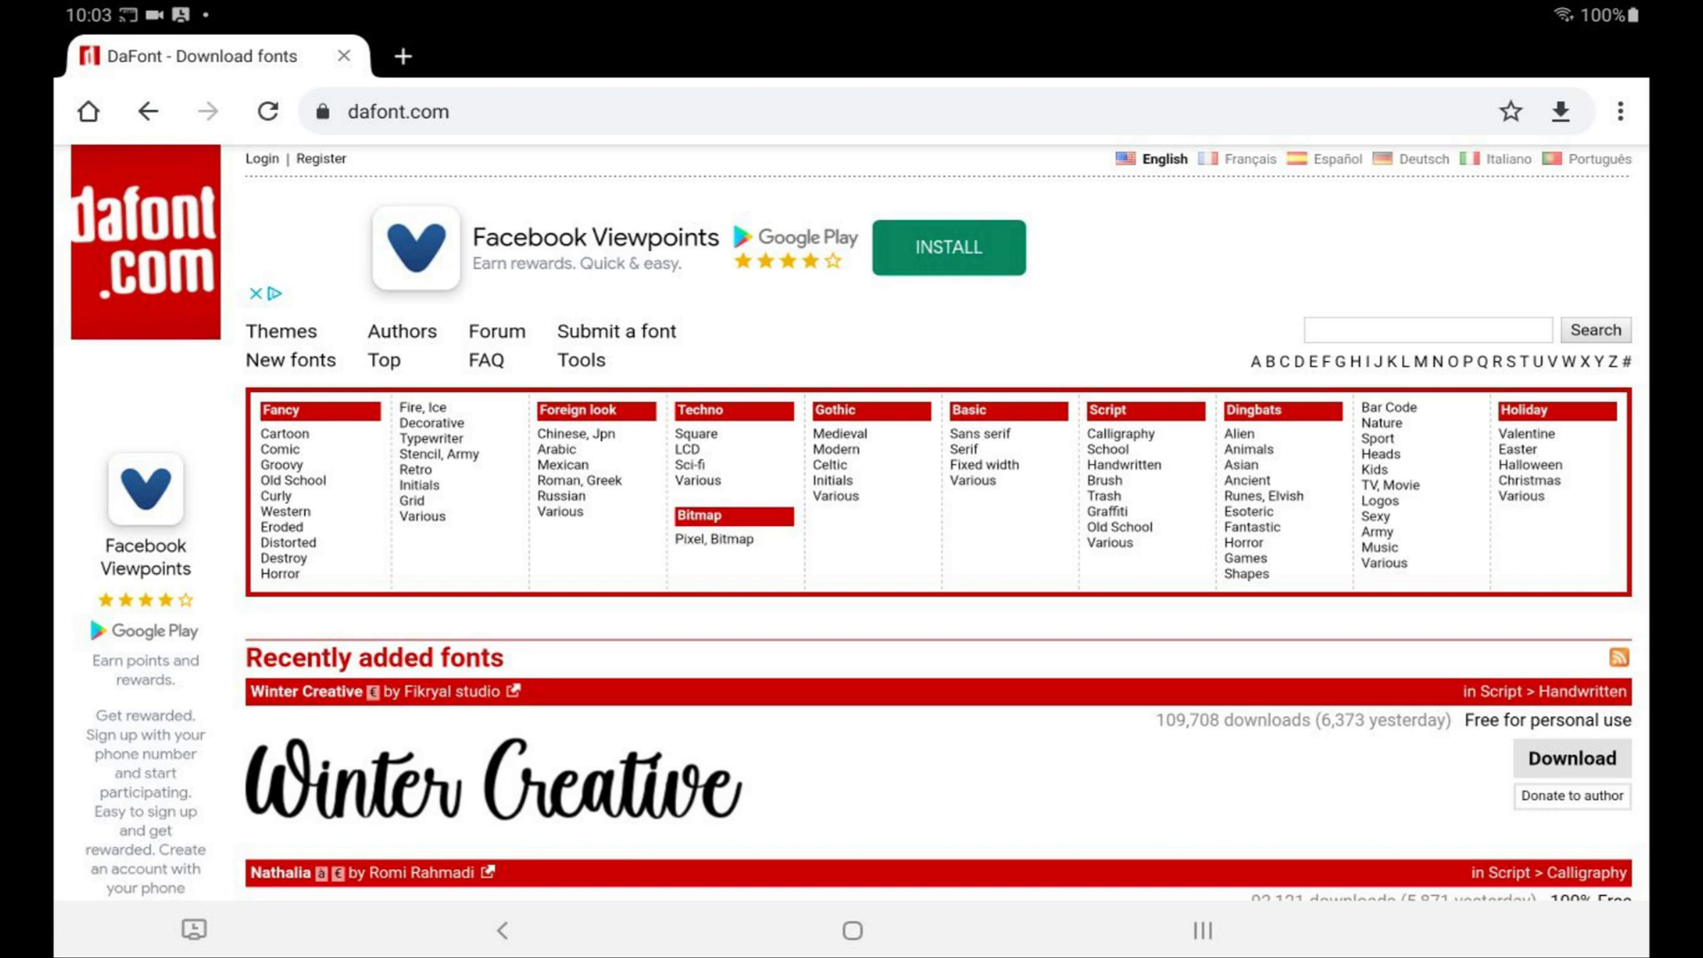
left_click_drag(1124, 805, 1358, 289)
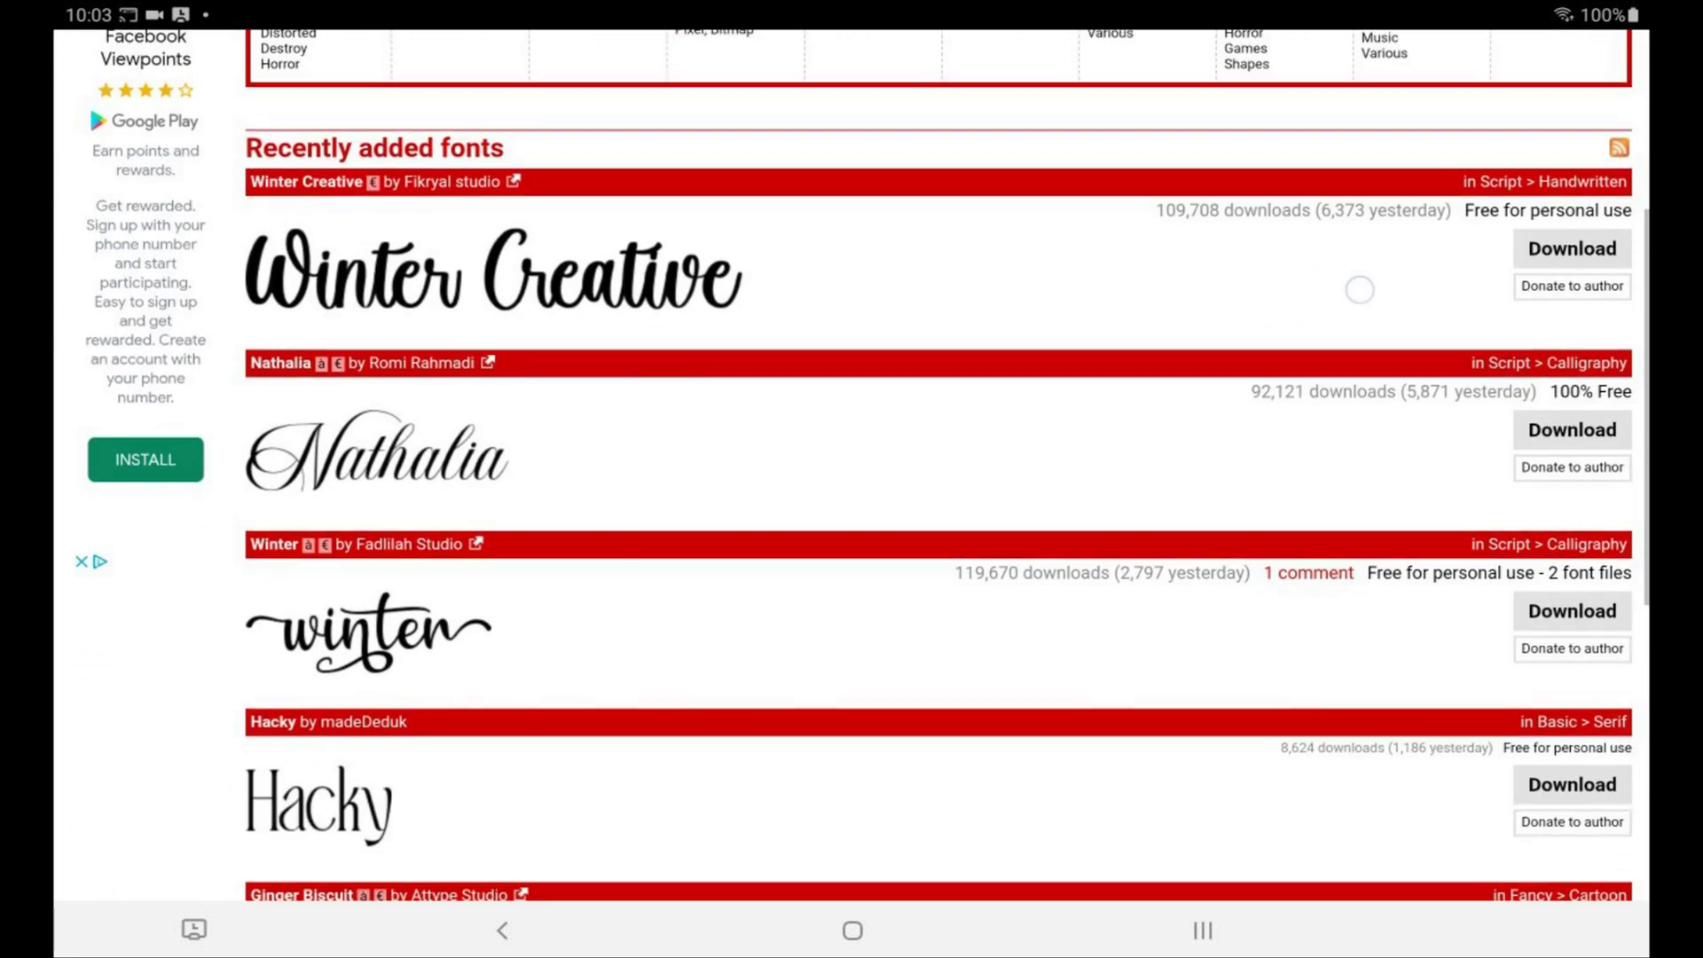
left_click_drag(1043, 719, 1253, 307)
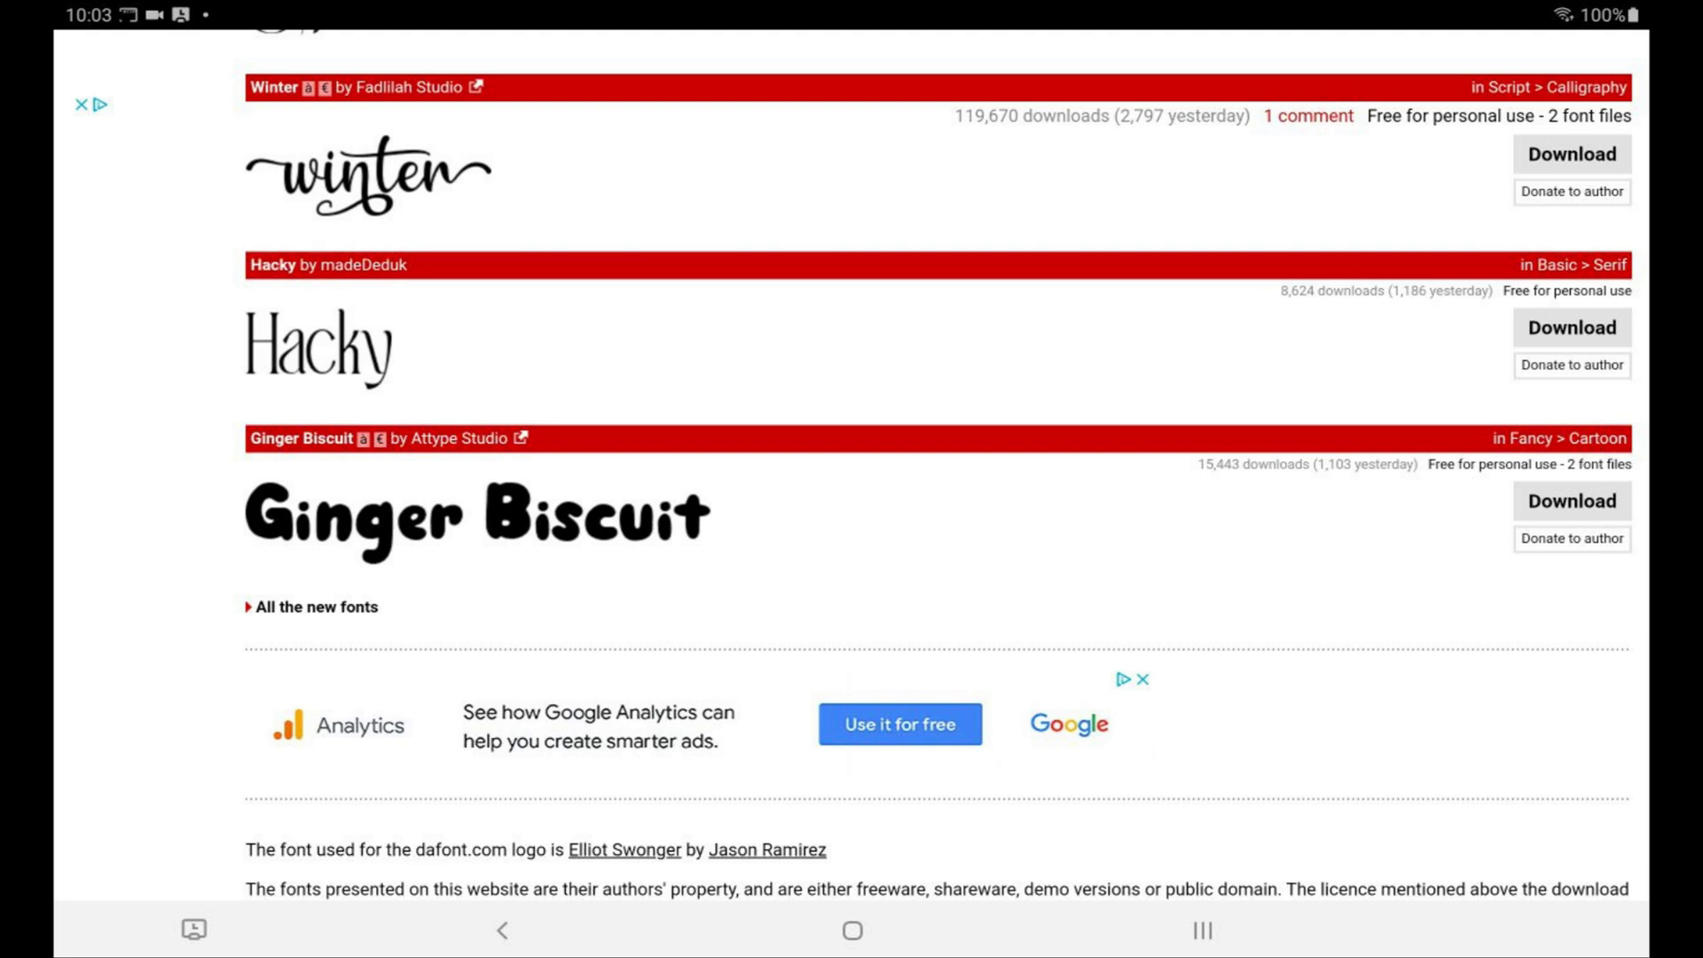
Step: Download the Ginger Biscuit font and view the ginger_biscuit.zip contents in the file manager
left_click(1572, 501)
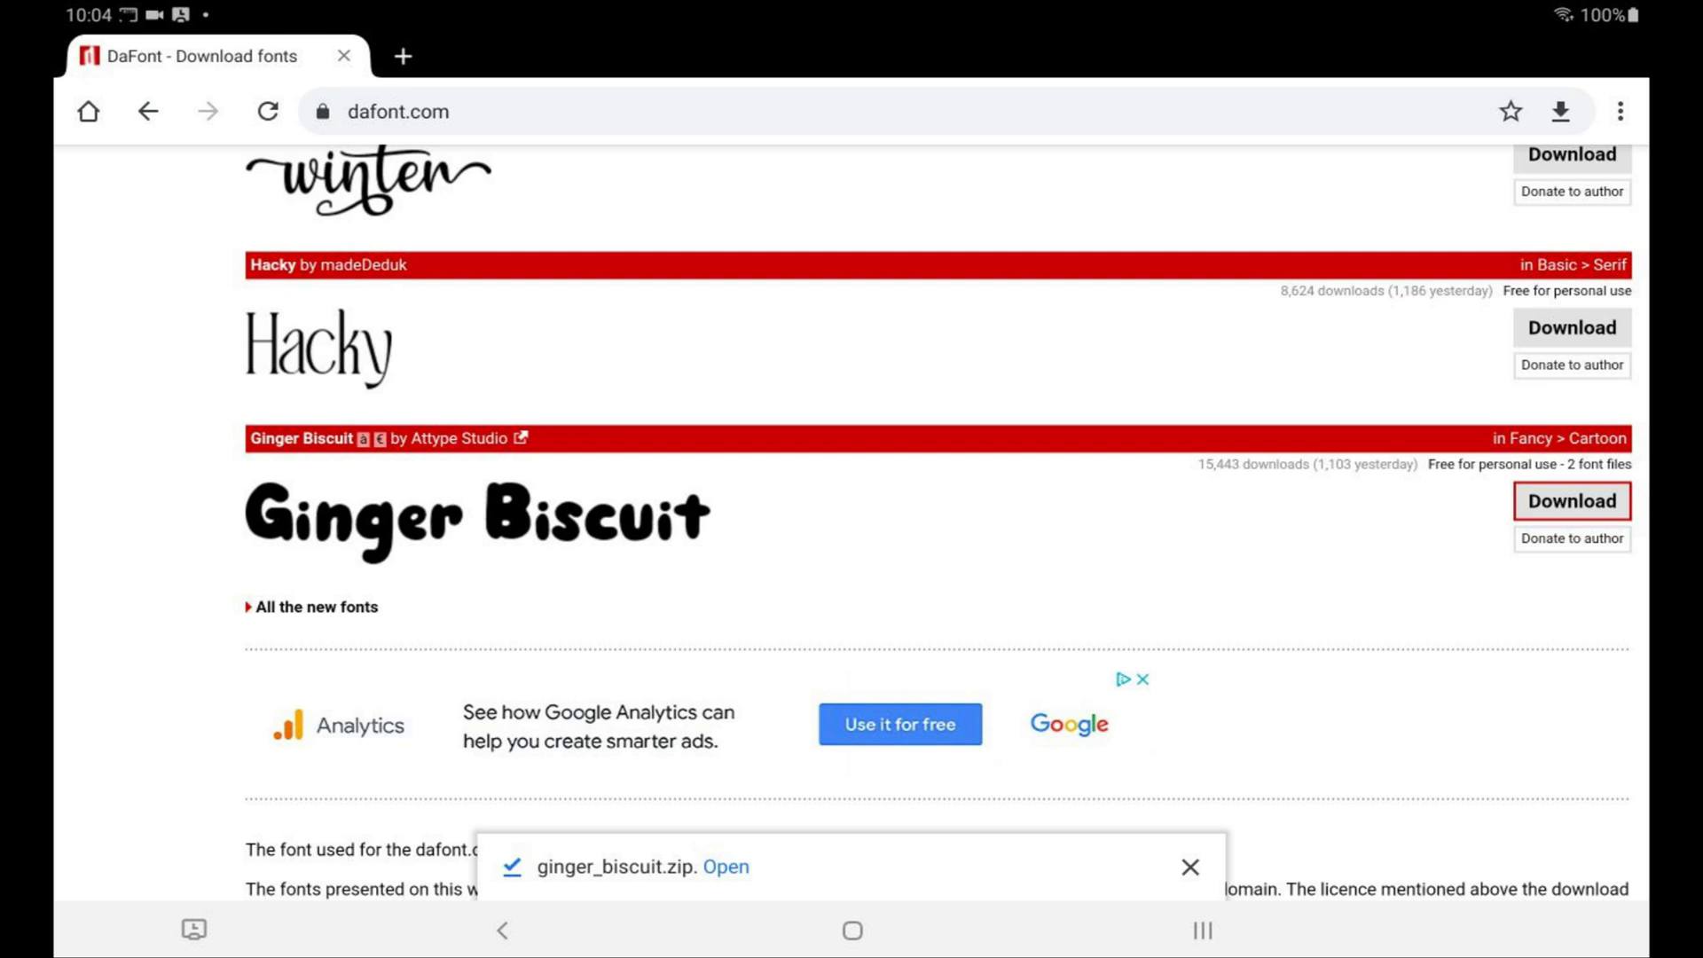
left_click(725, 867)
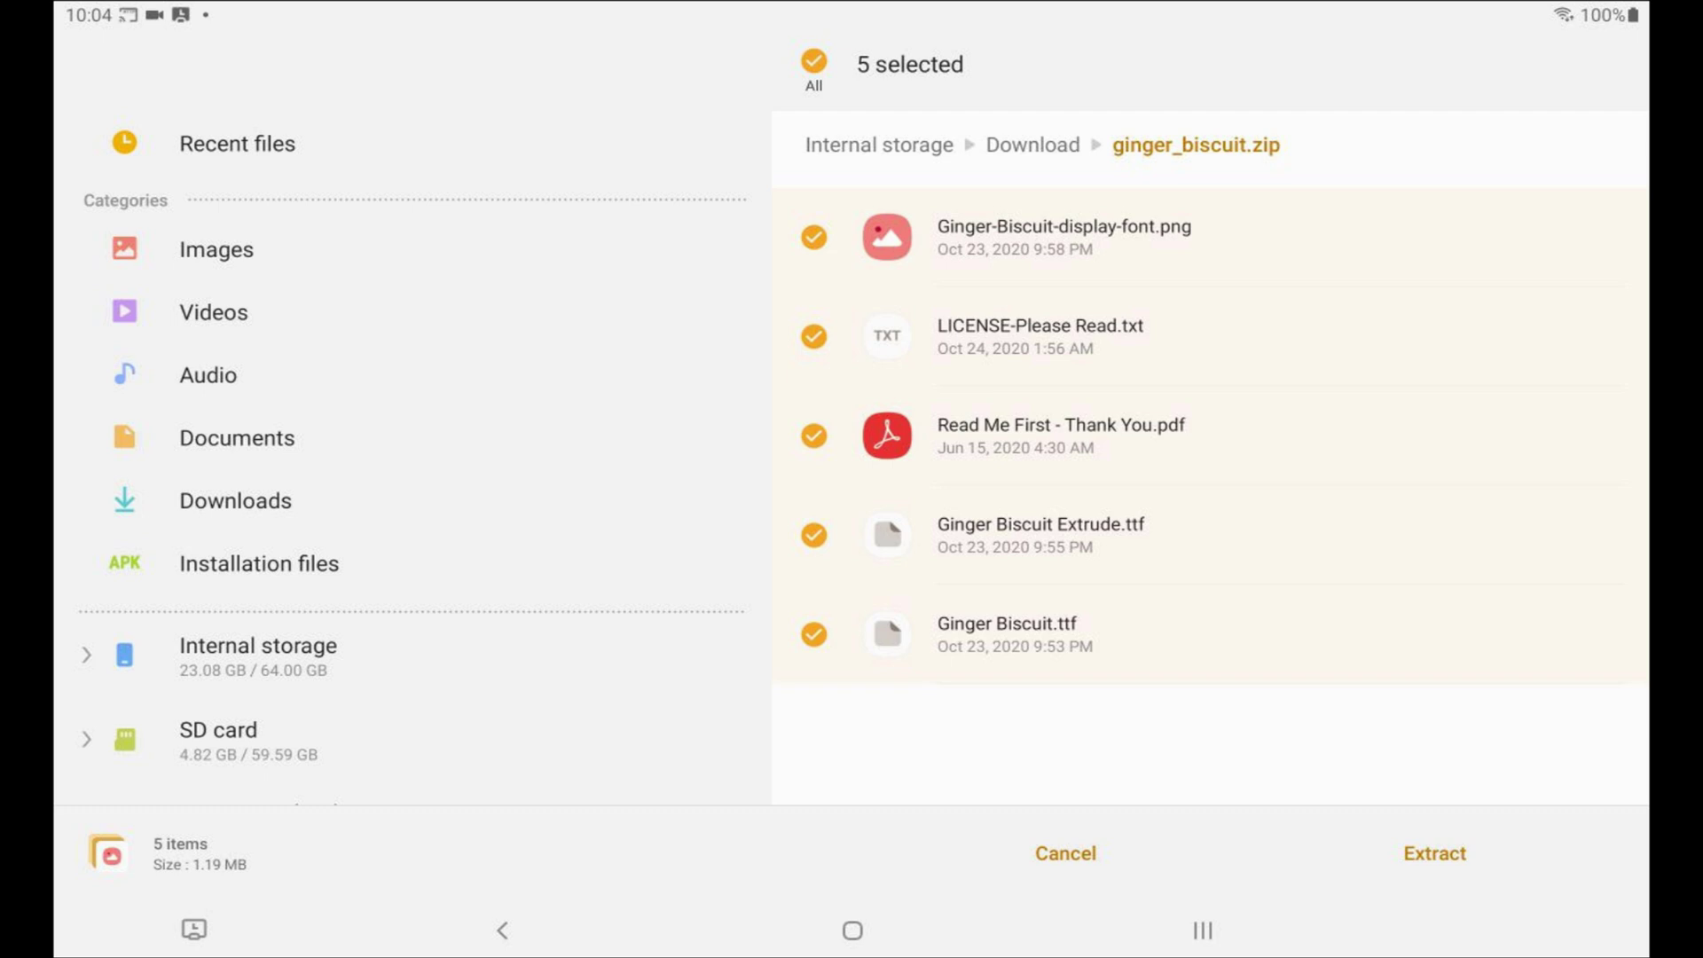
Step: Extract the archive's five files into a ginger_biscuit folder in Download
left_click(1434, 854)
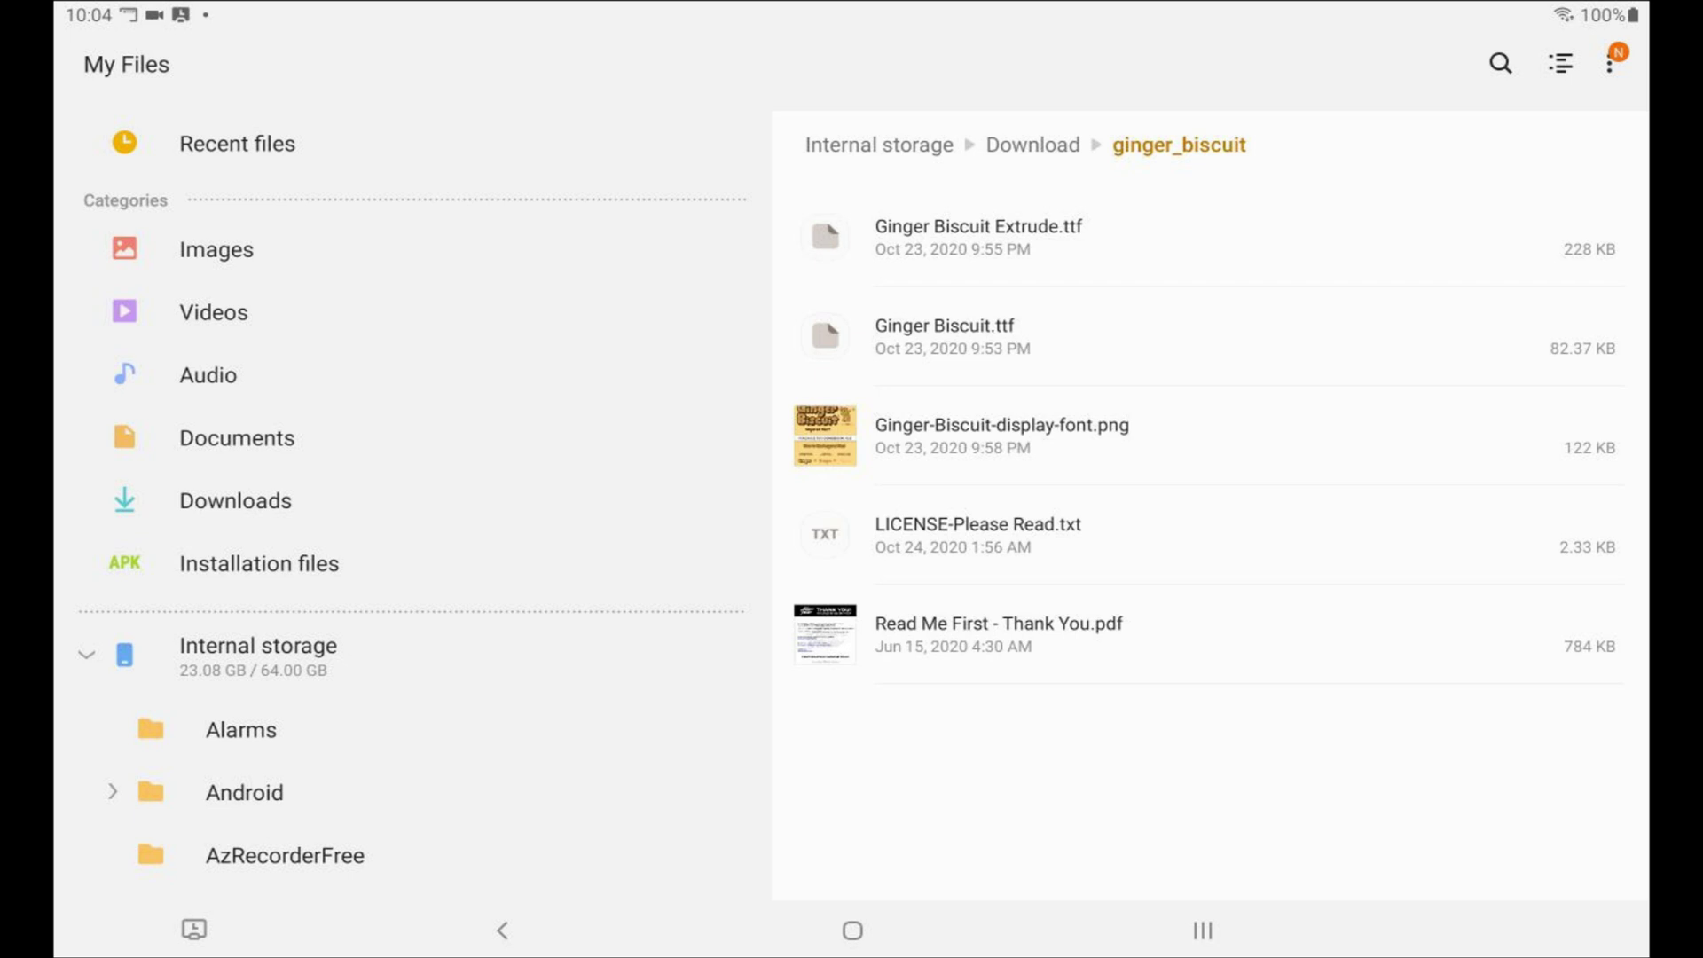
left_click(1609, 63)
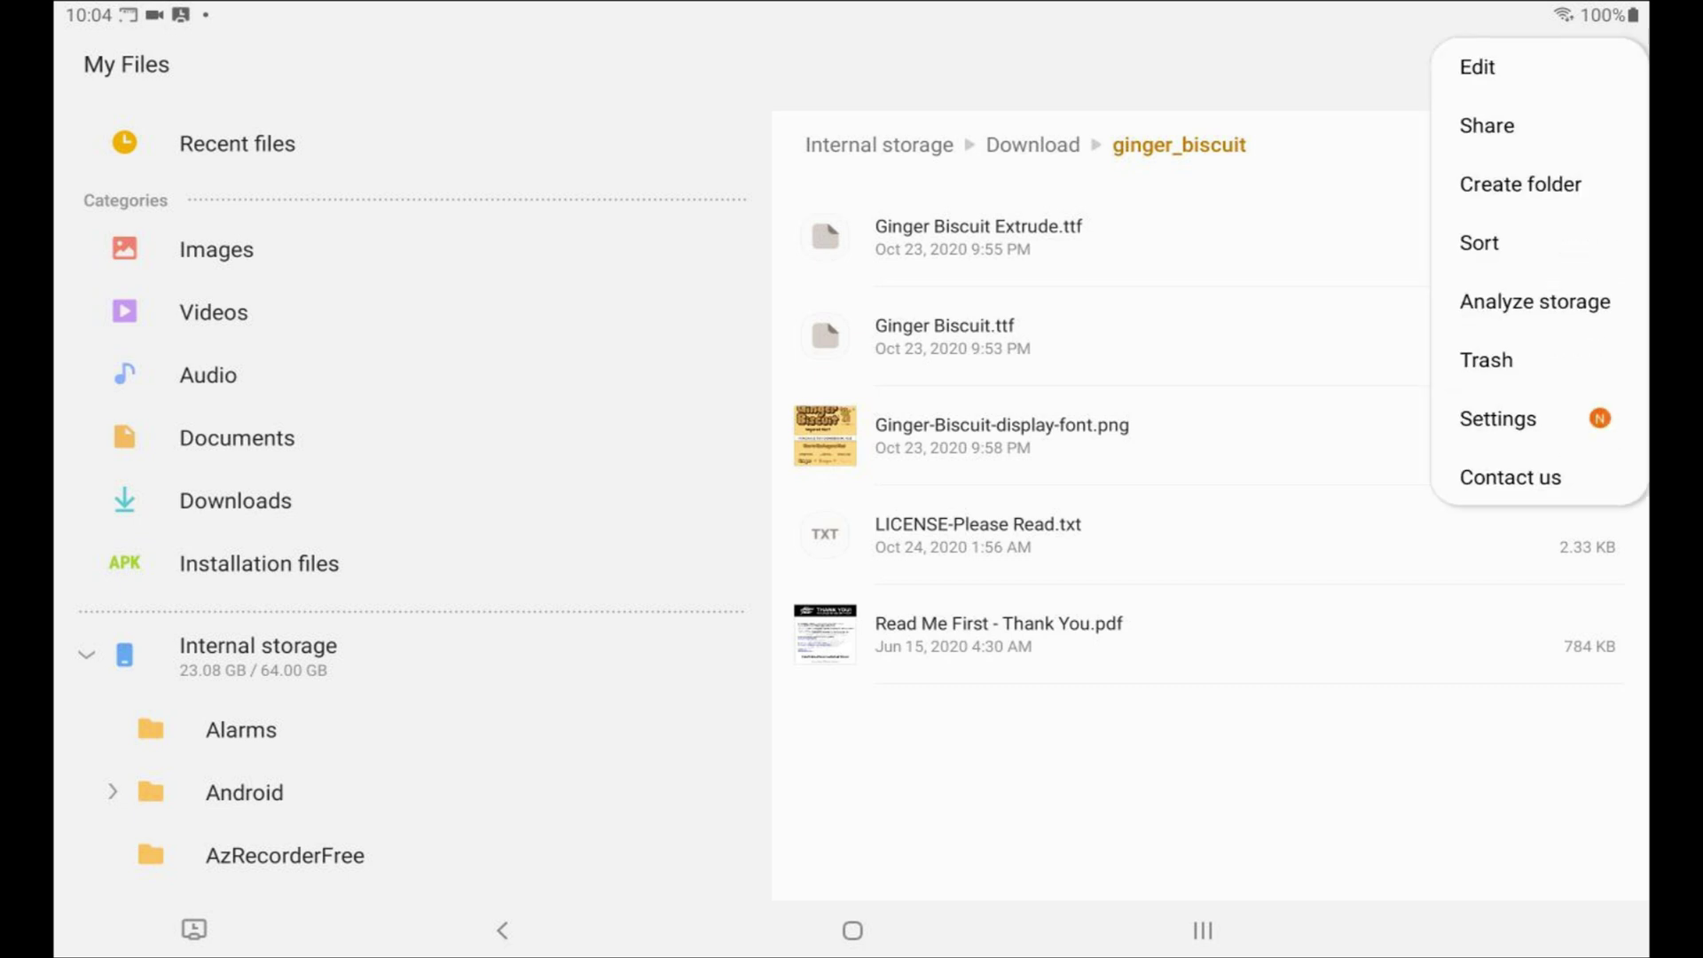
Step: Select Ginger Biscuit.ttf in the extracted folder and start moving it
left_click(1531, 66)
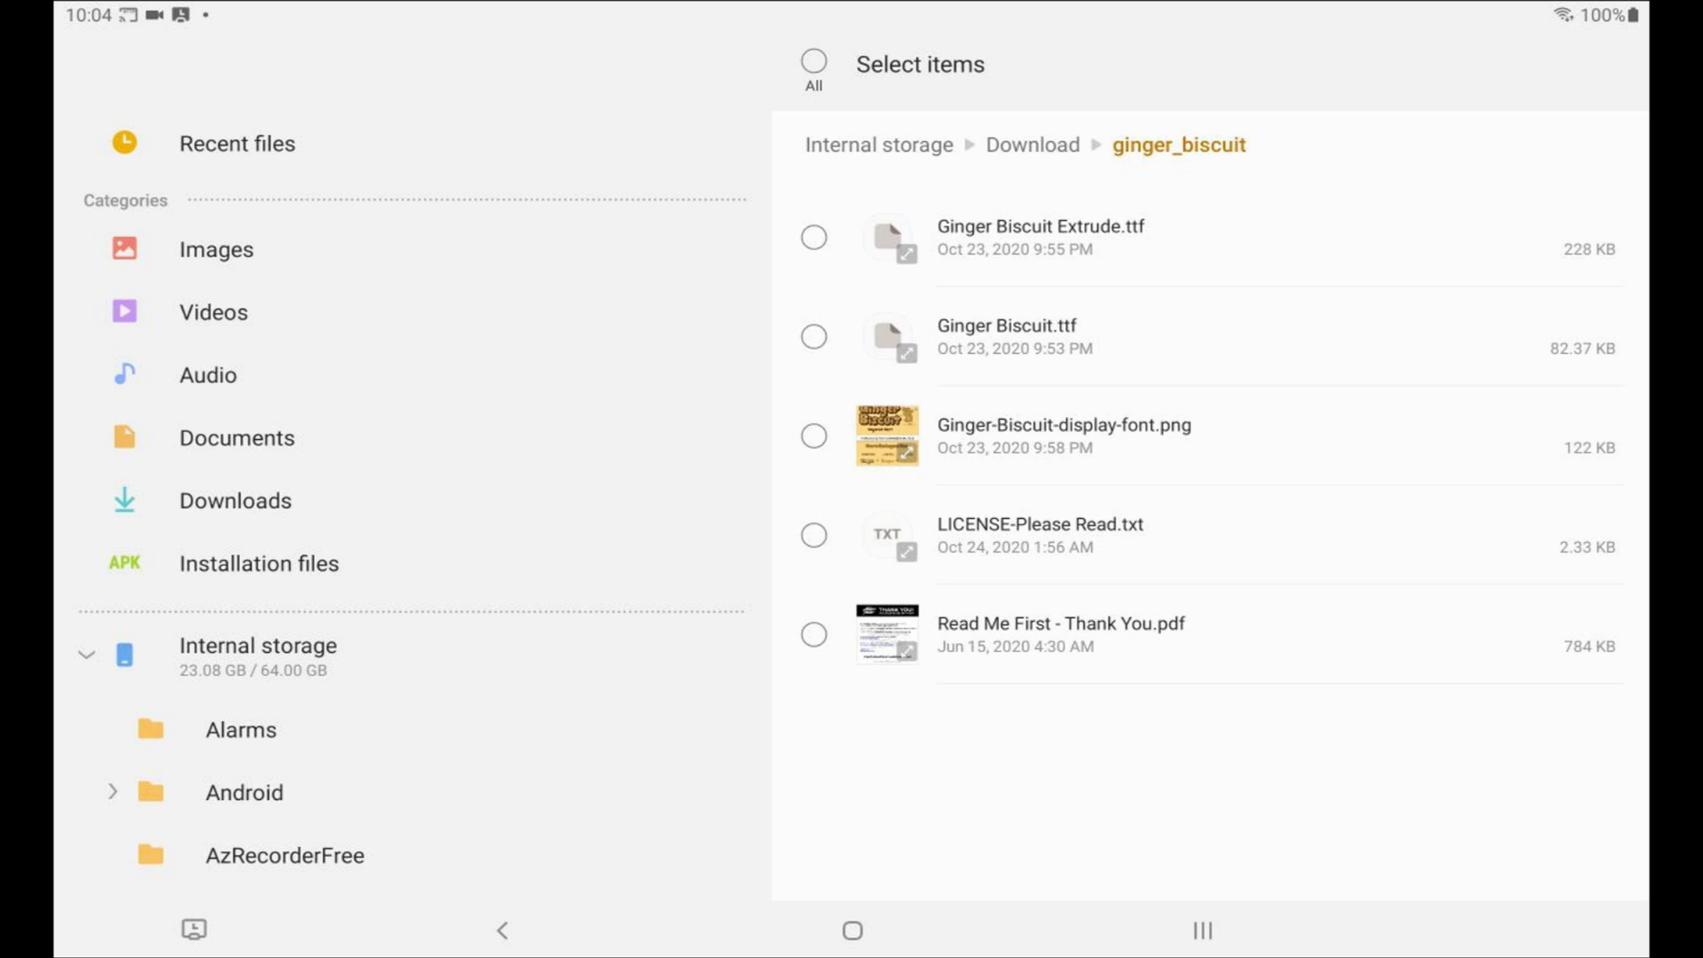
left_click(814, 336)
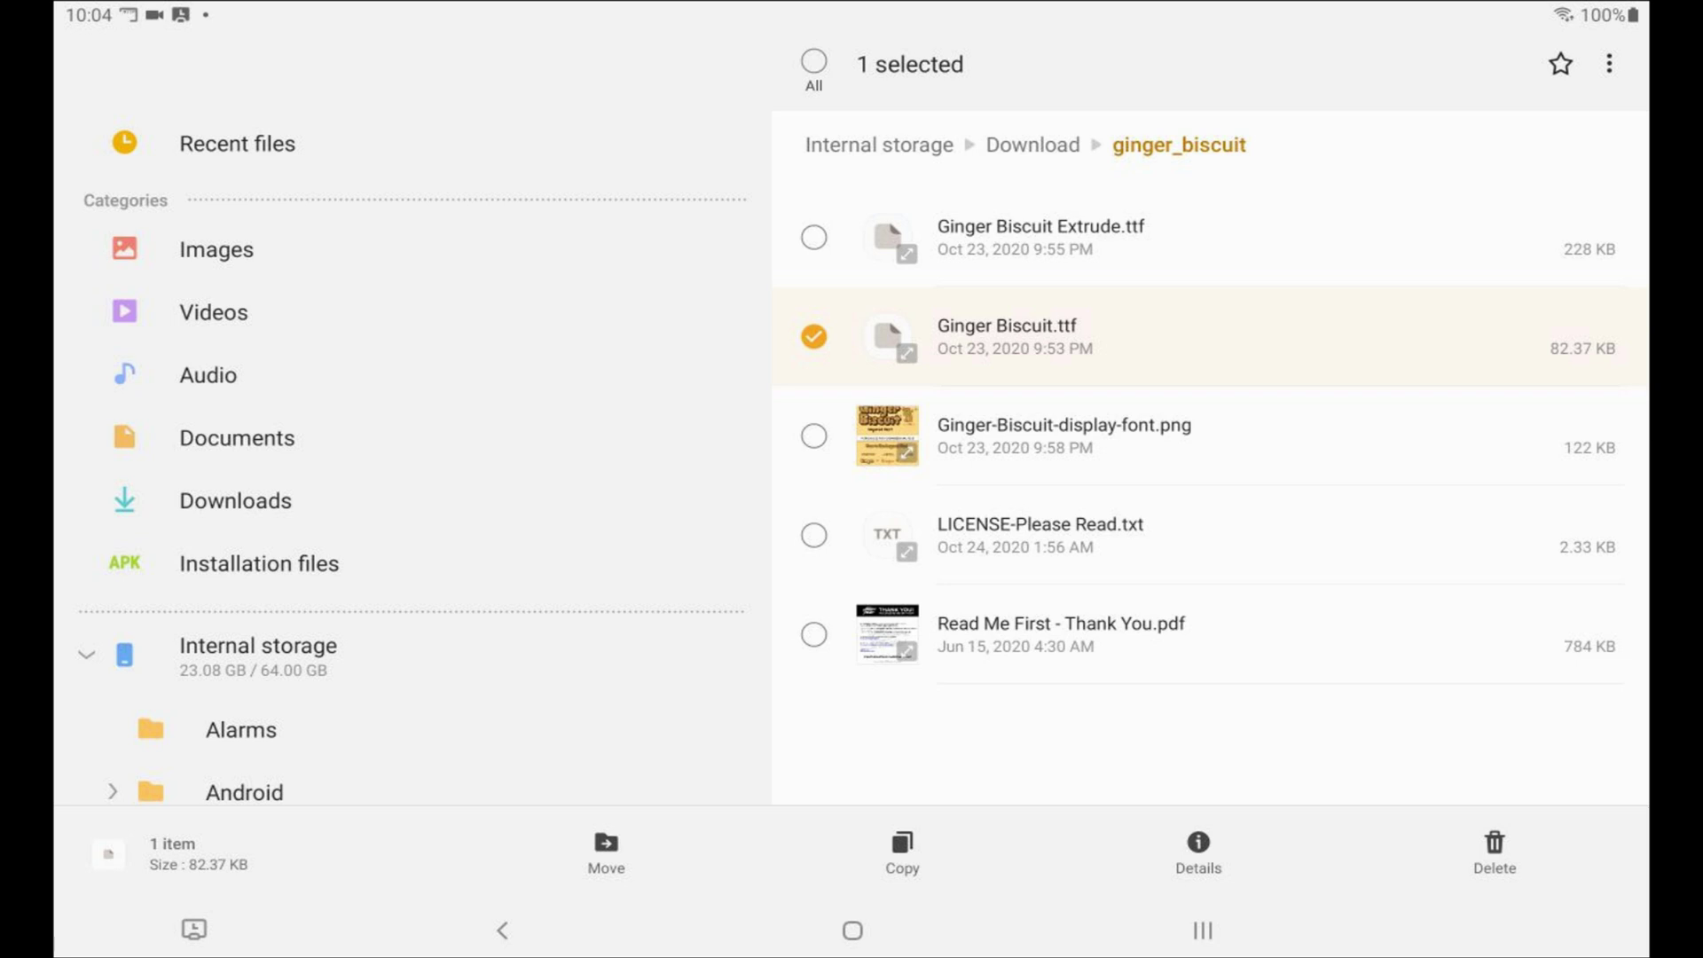
left_click(606, 851)
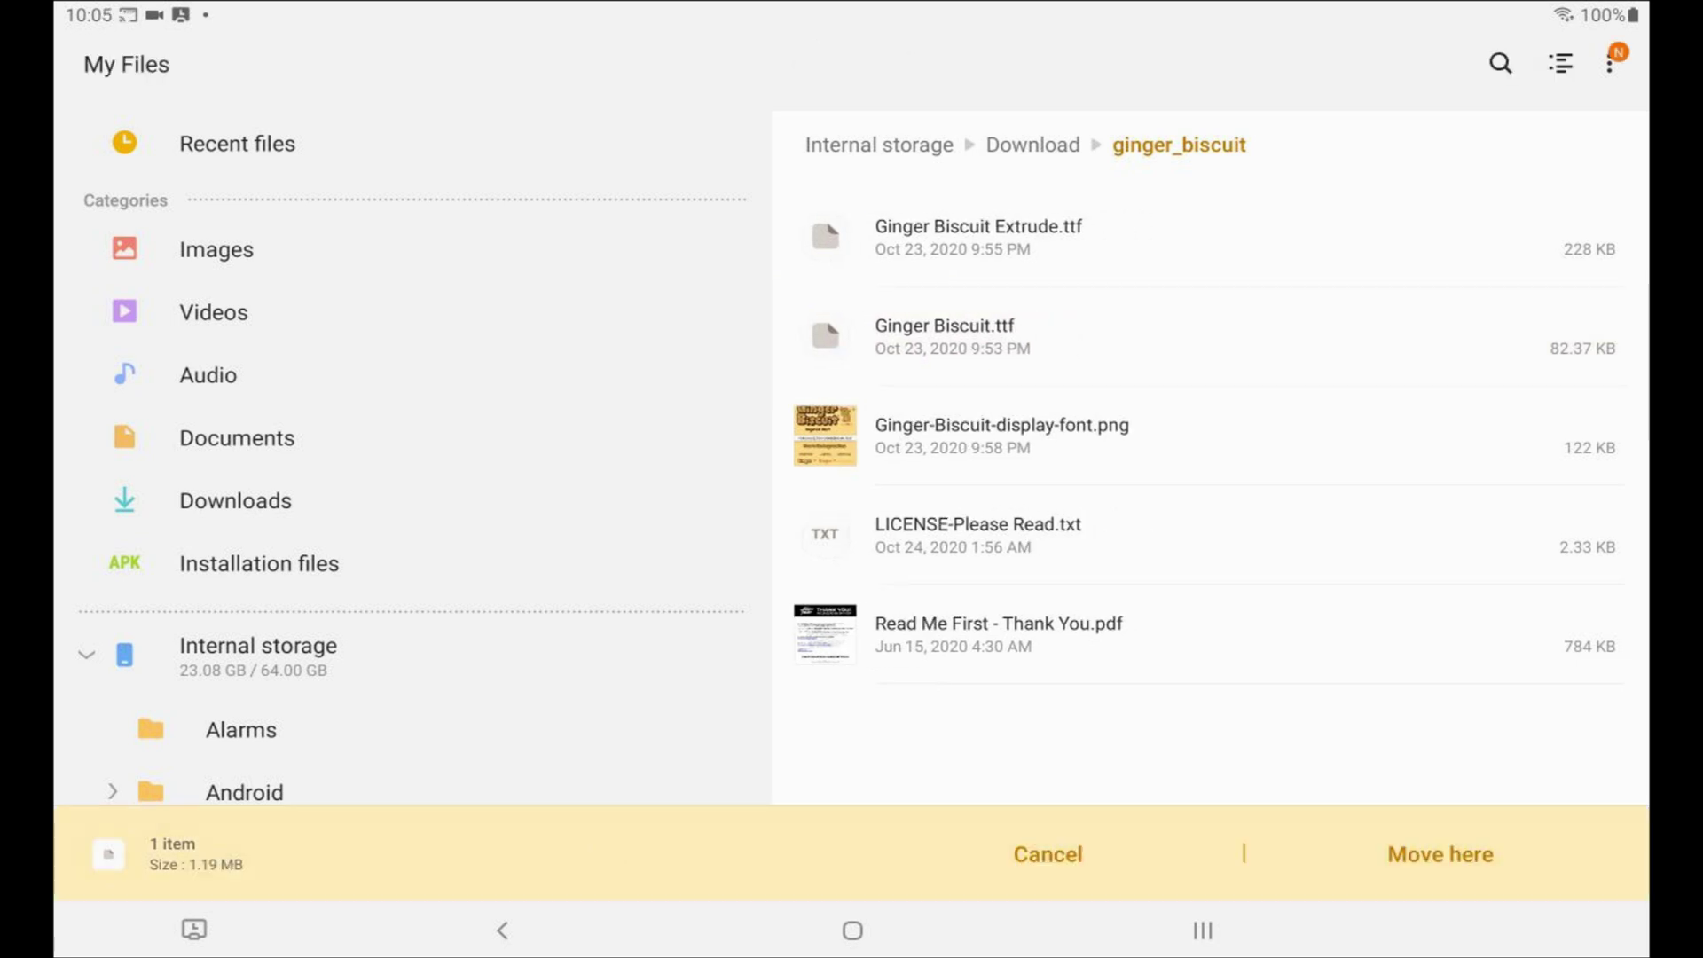
scroll(506, 525, "down", 3)
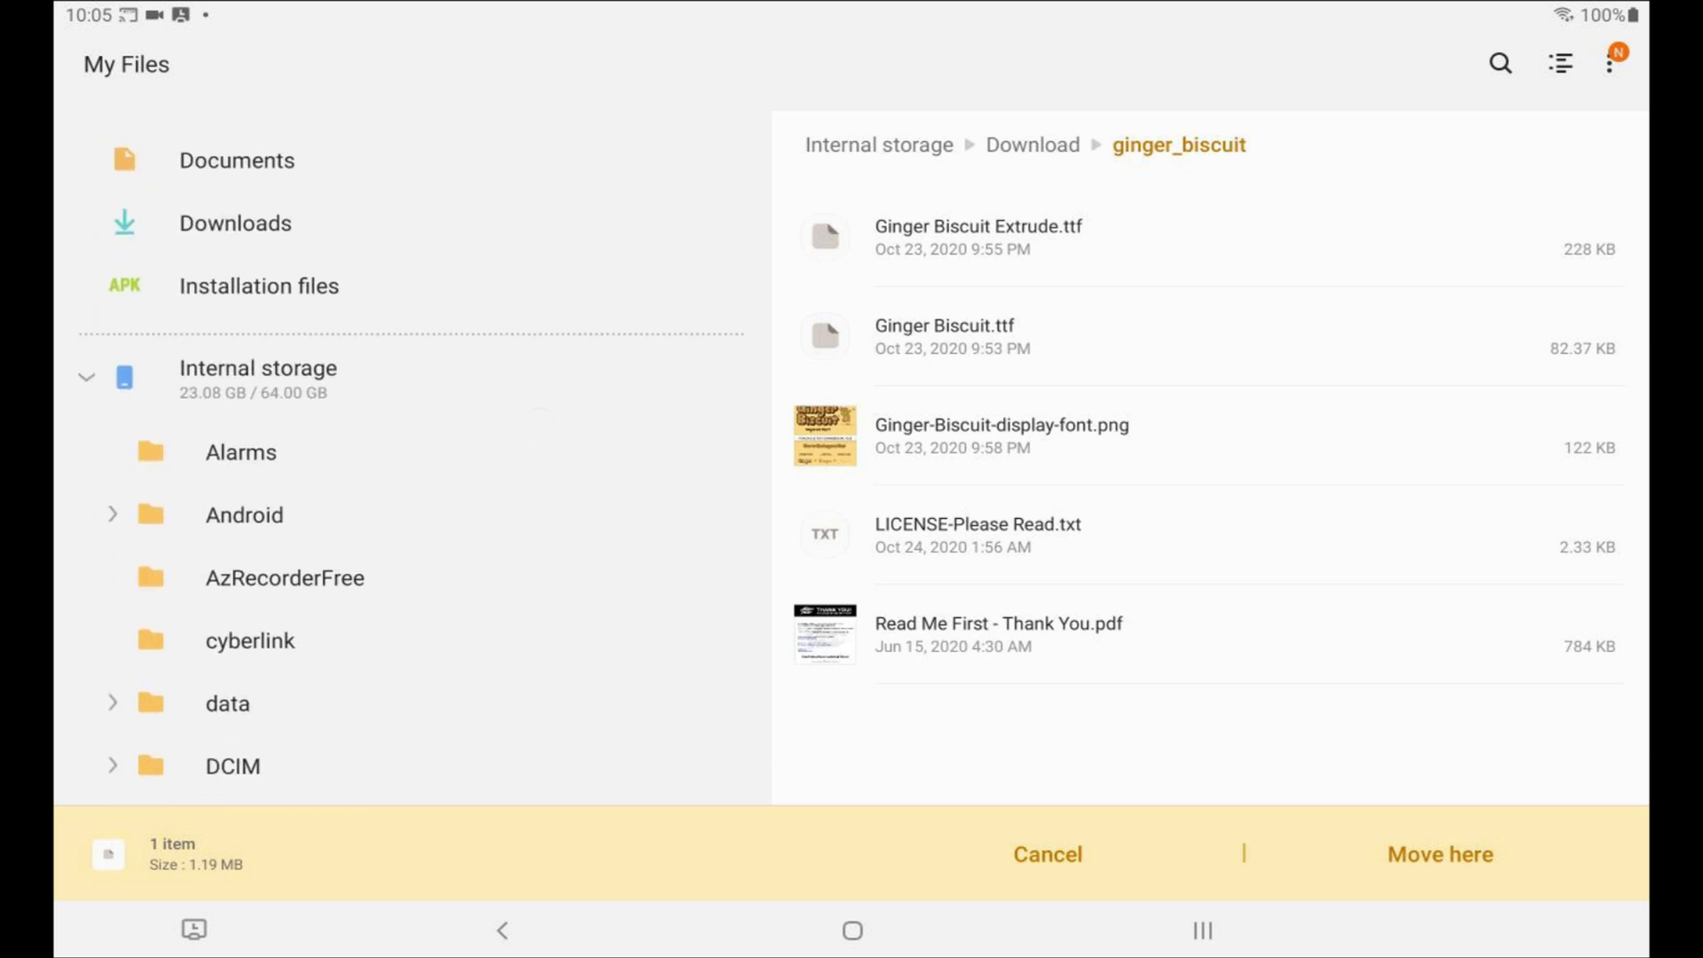
scroll(533, 433, "down", 3)
scroll(563, 296, "down", 3)
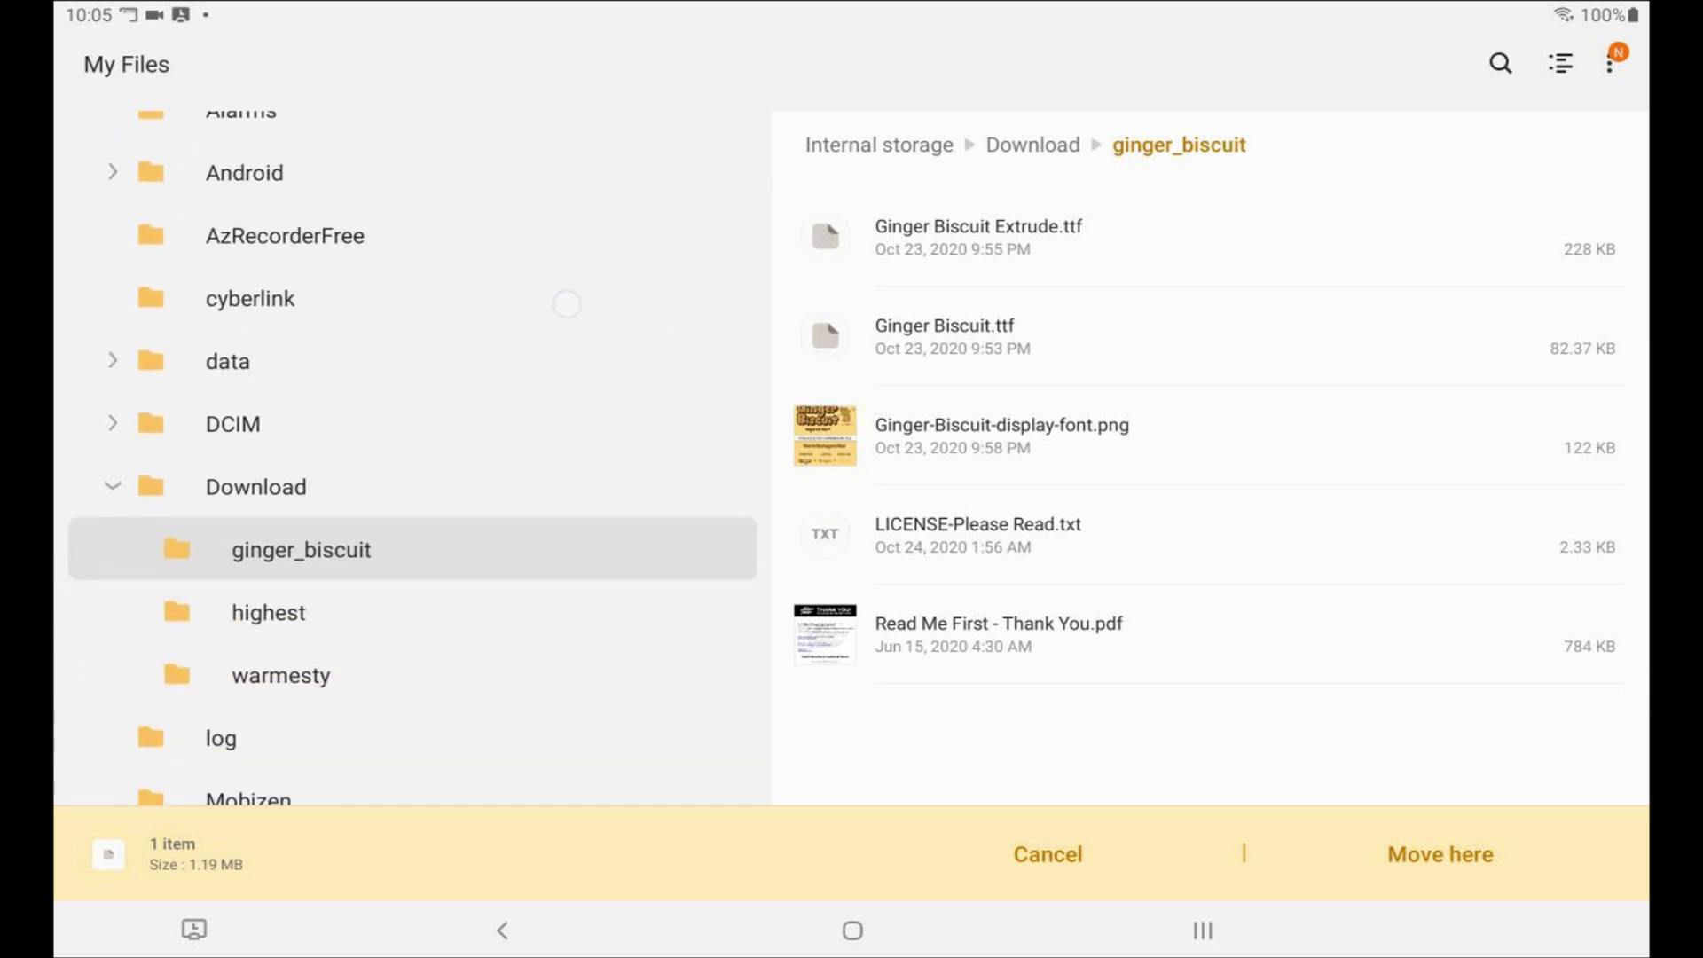
scroll(581, 324, "down", 3)
scroll(578, 297, "down", 3)
scroll(563, 429, "down", 2)
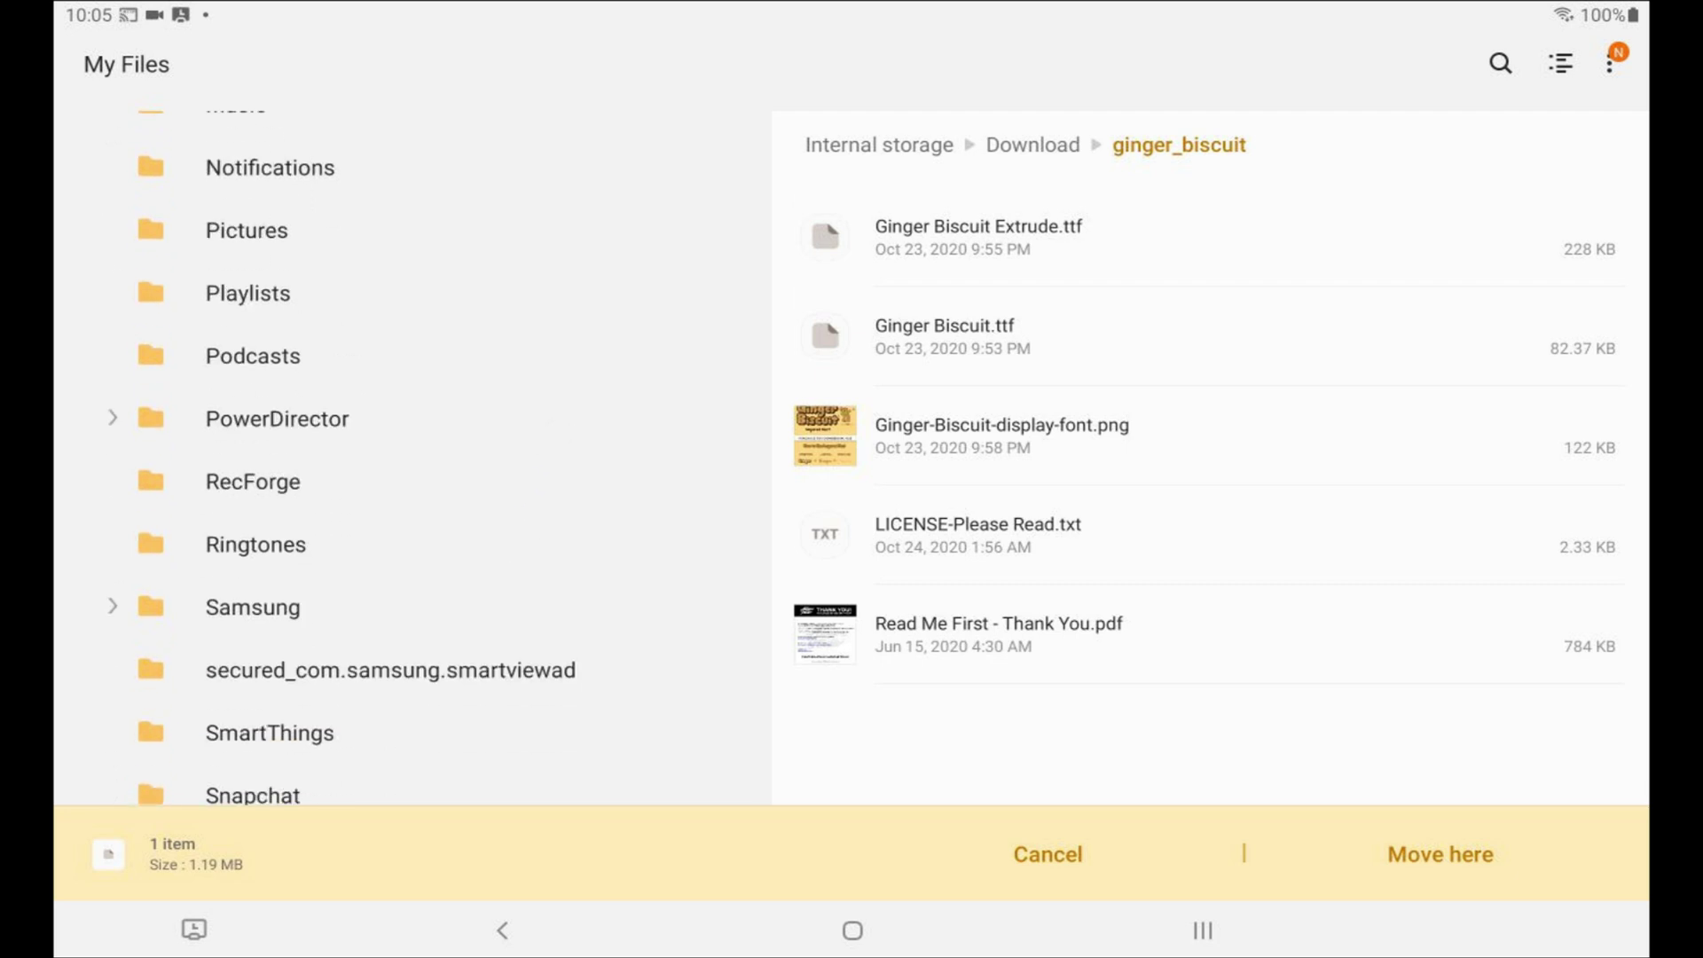
Step: Move the font file into PowerDirector's fonts/custom folder
left_click(277, 418)
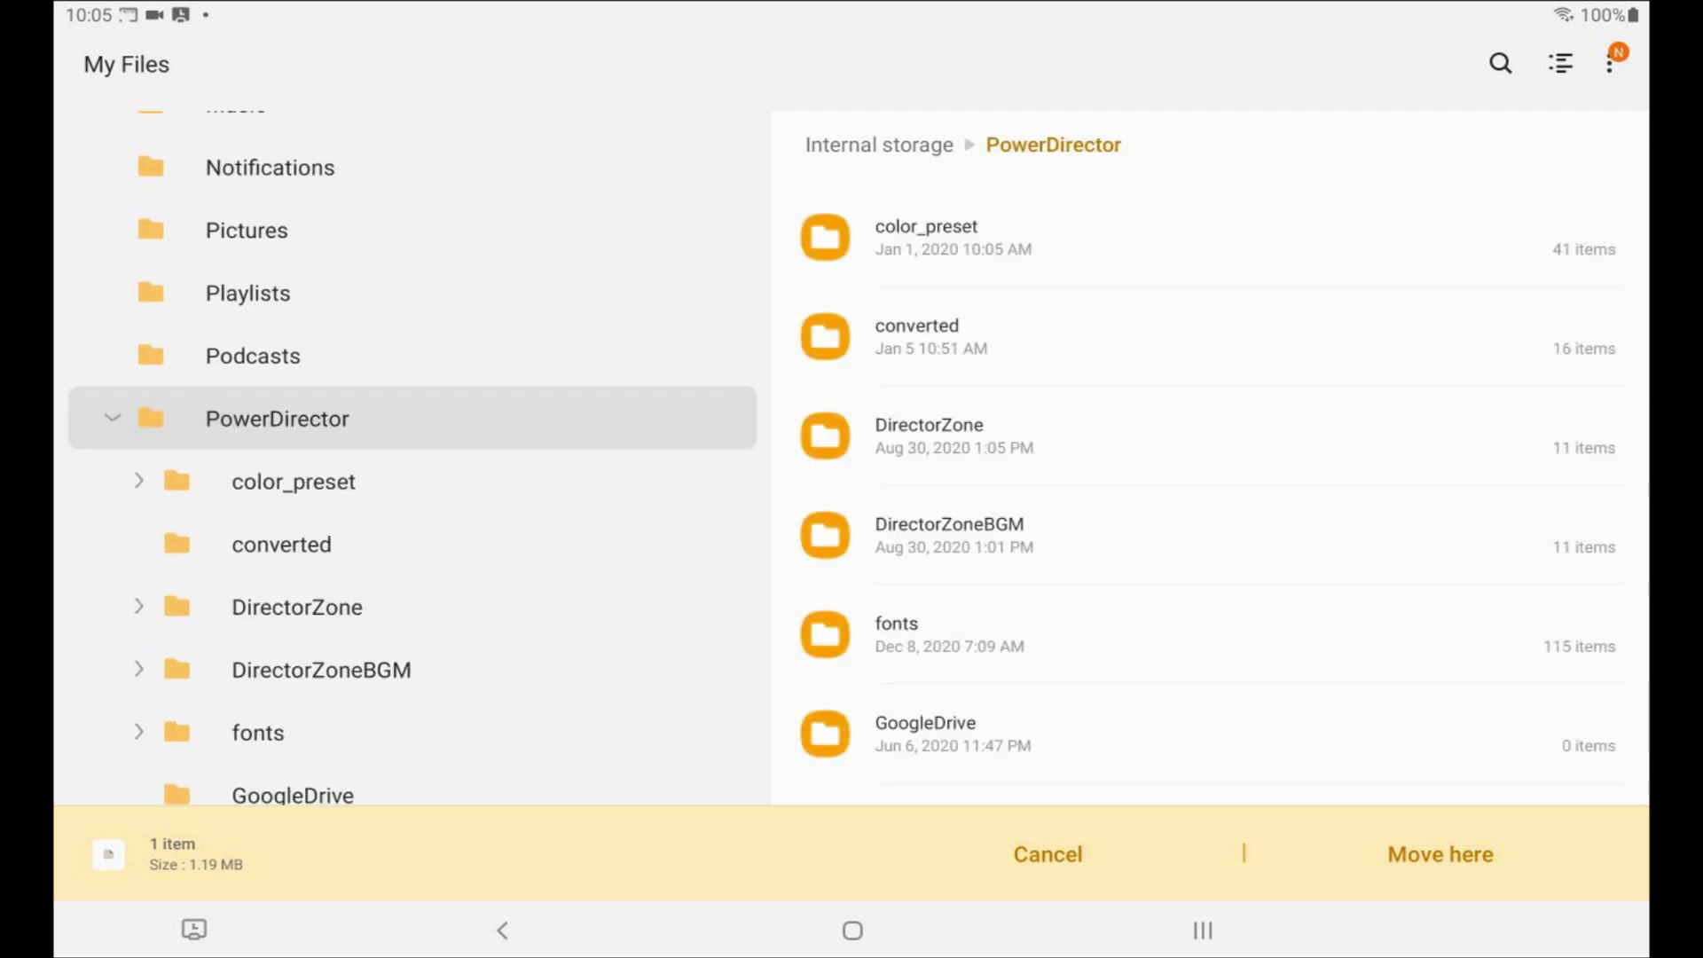
scroll(552, 473, "down", 2)
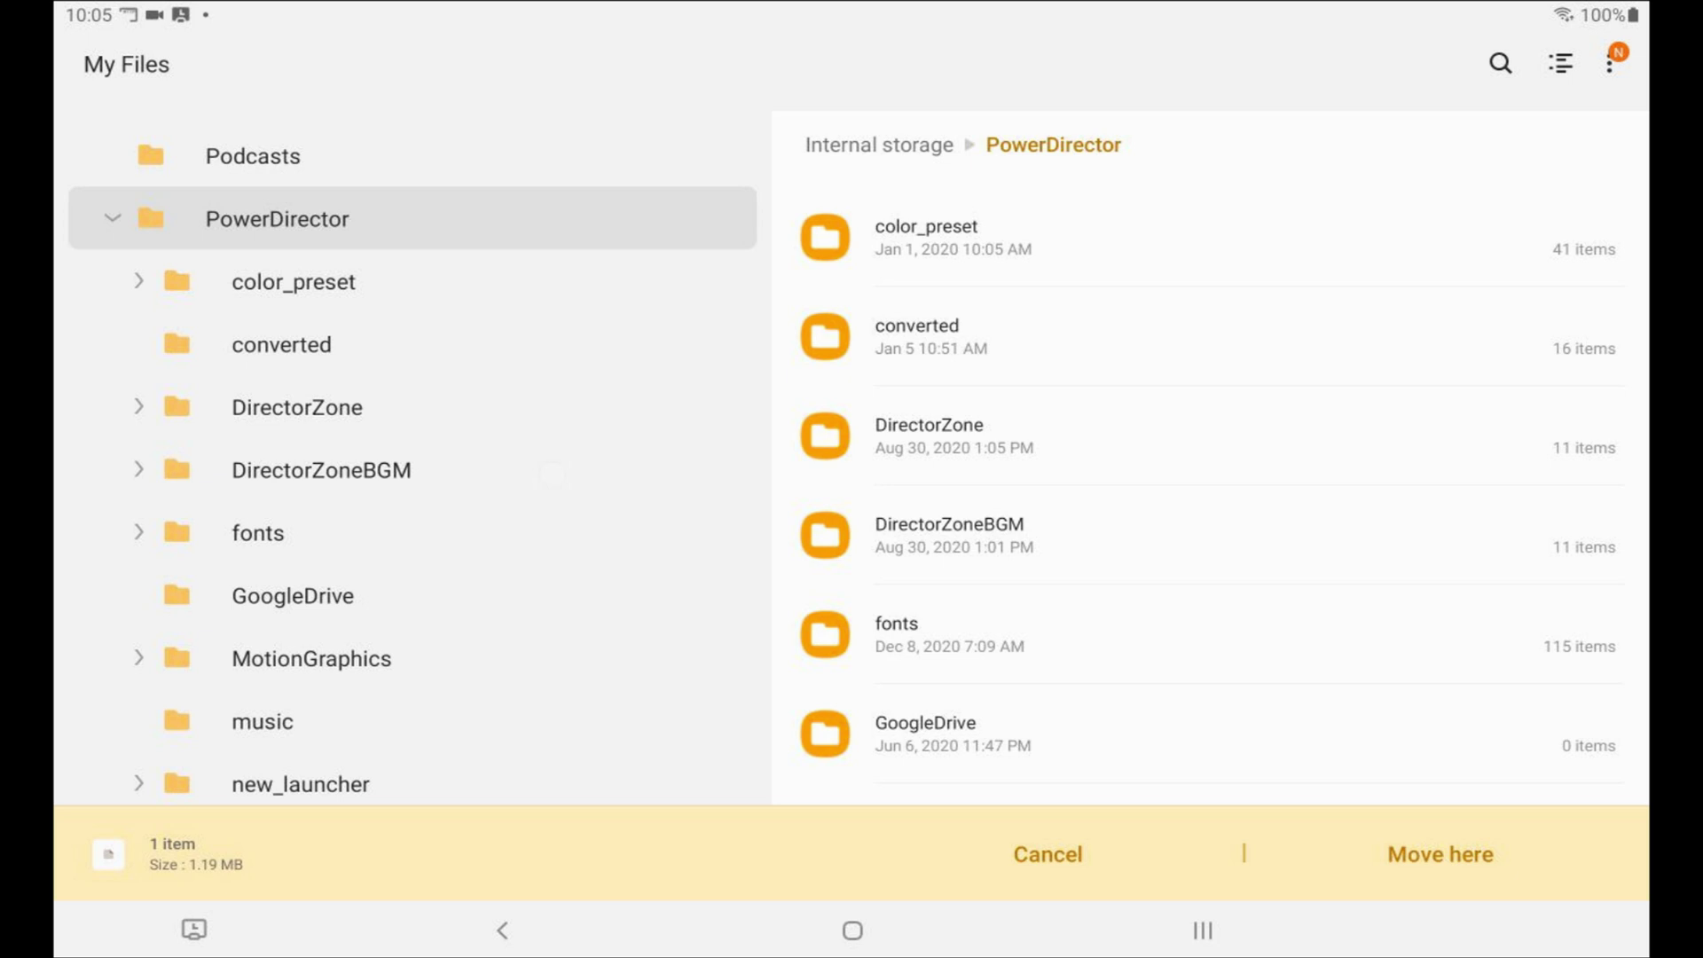
left_click(258, 532)
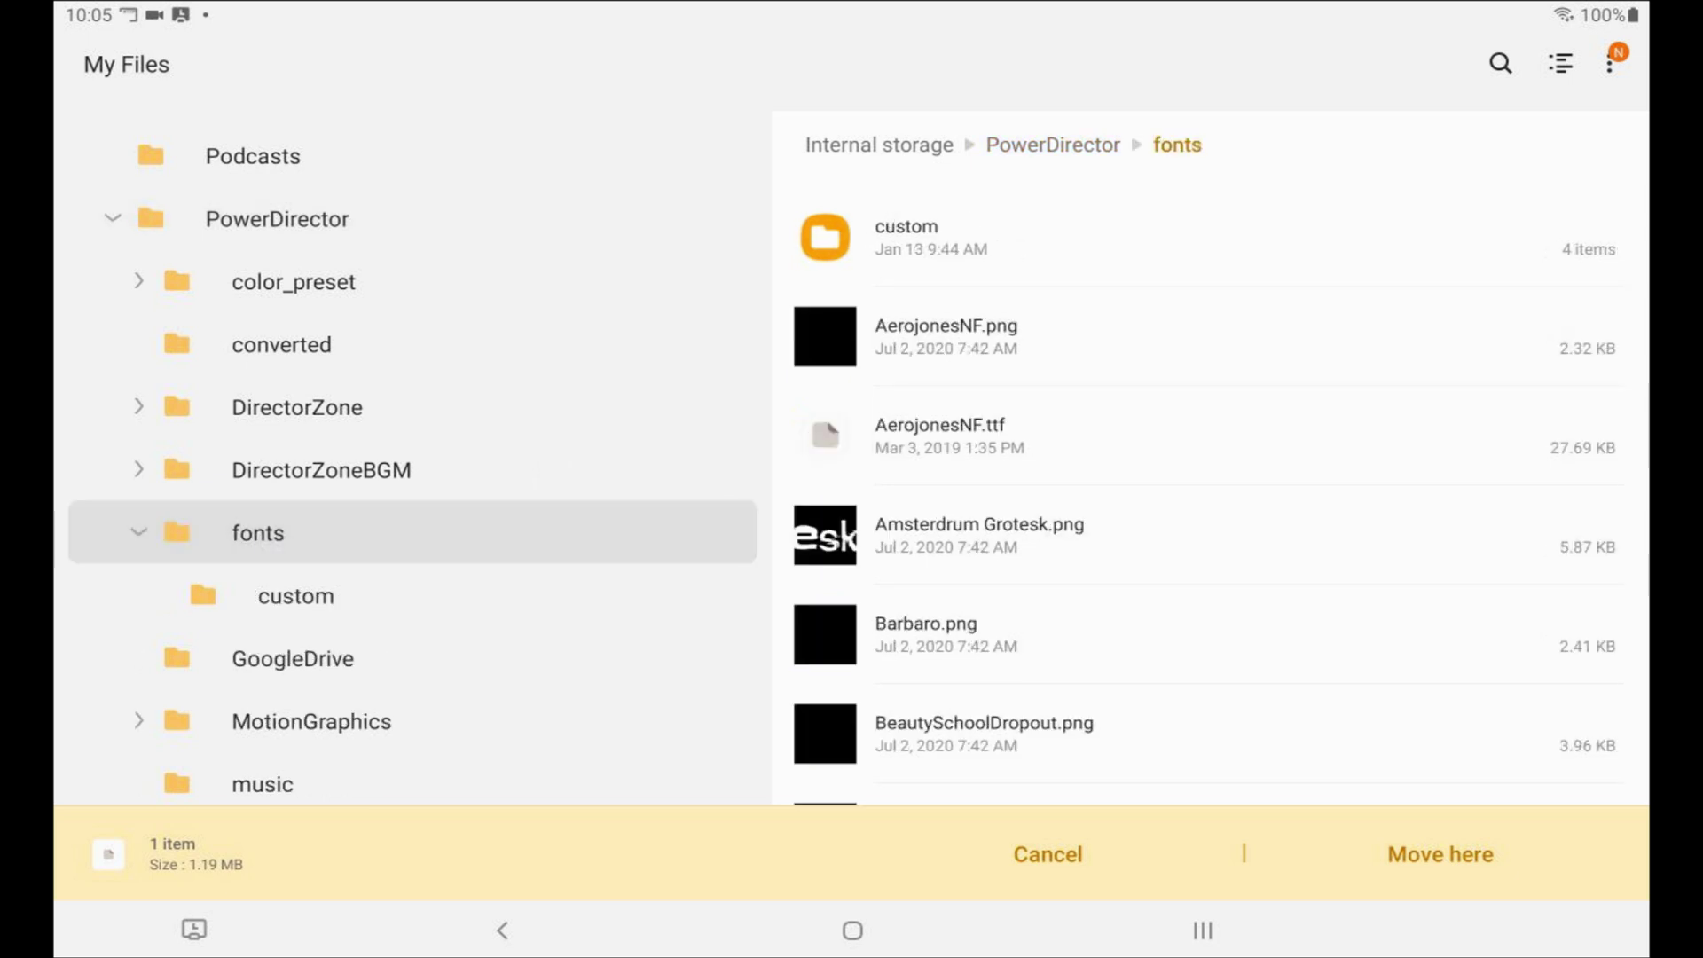
left_click(296, 595)
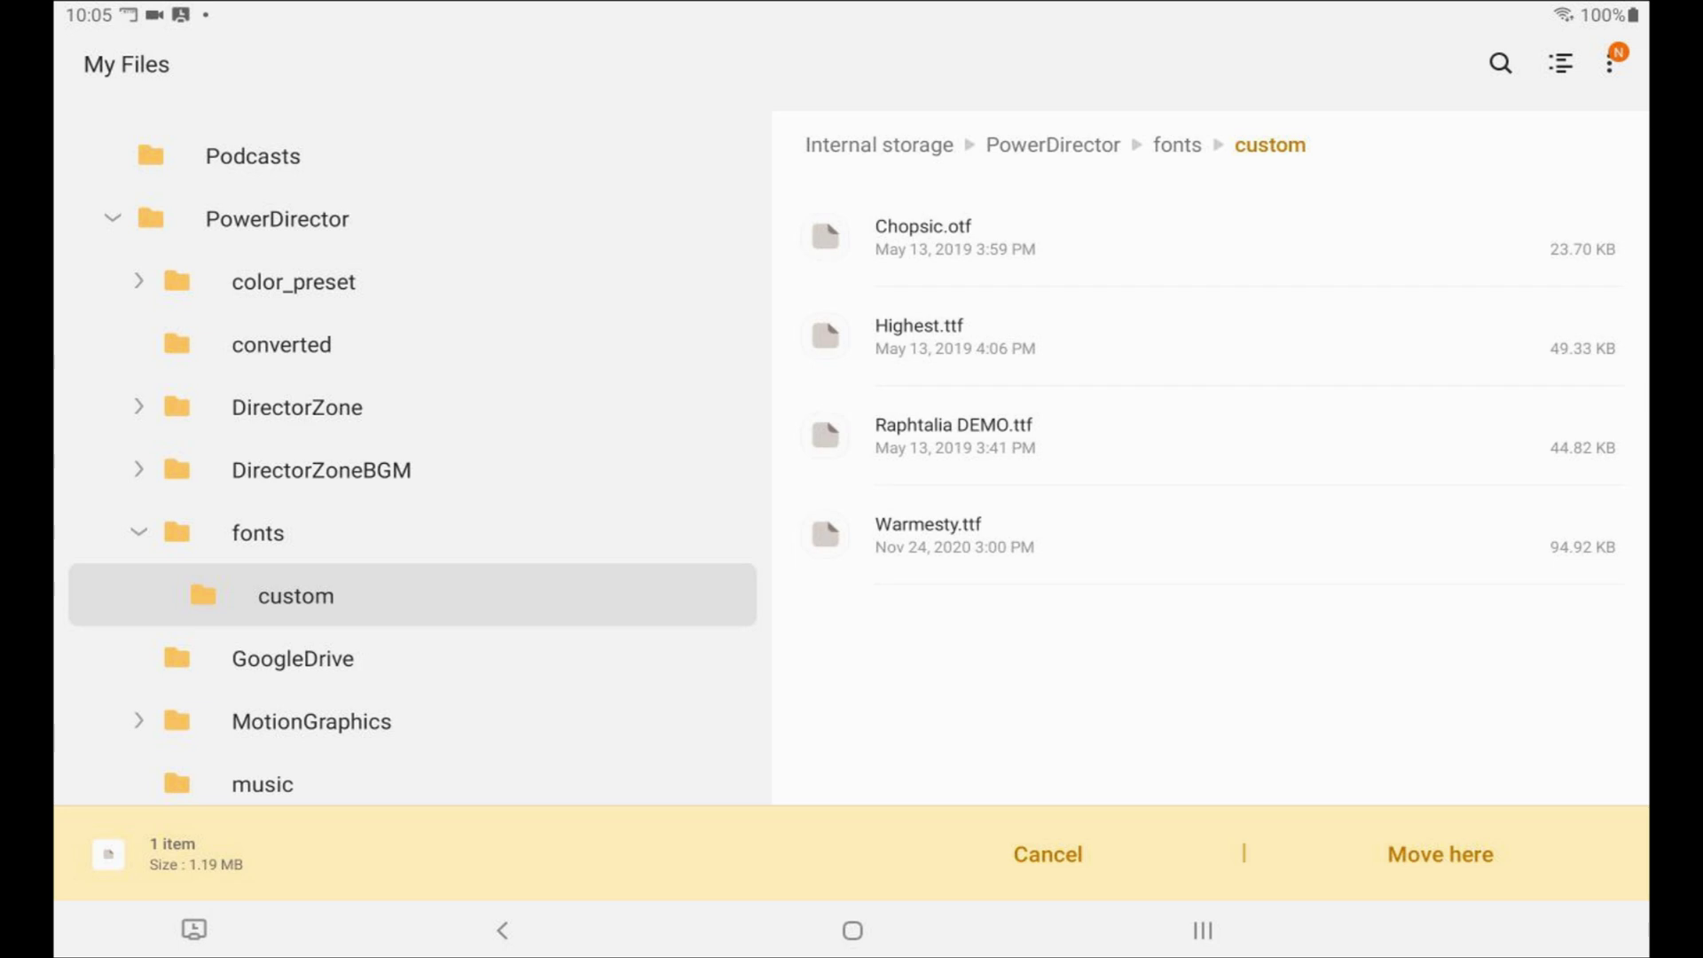
left_click(1440, 854)
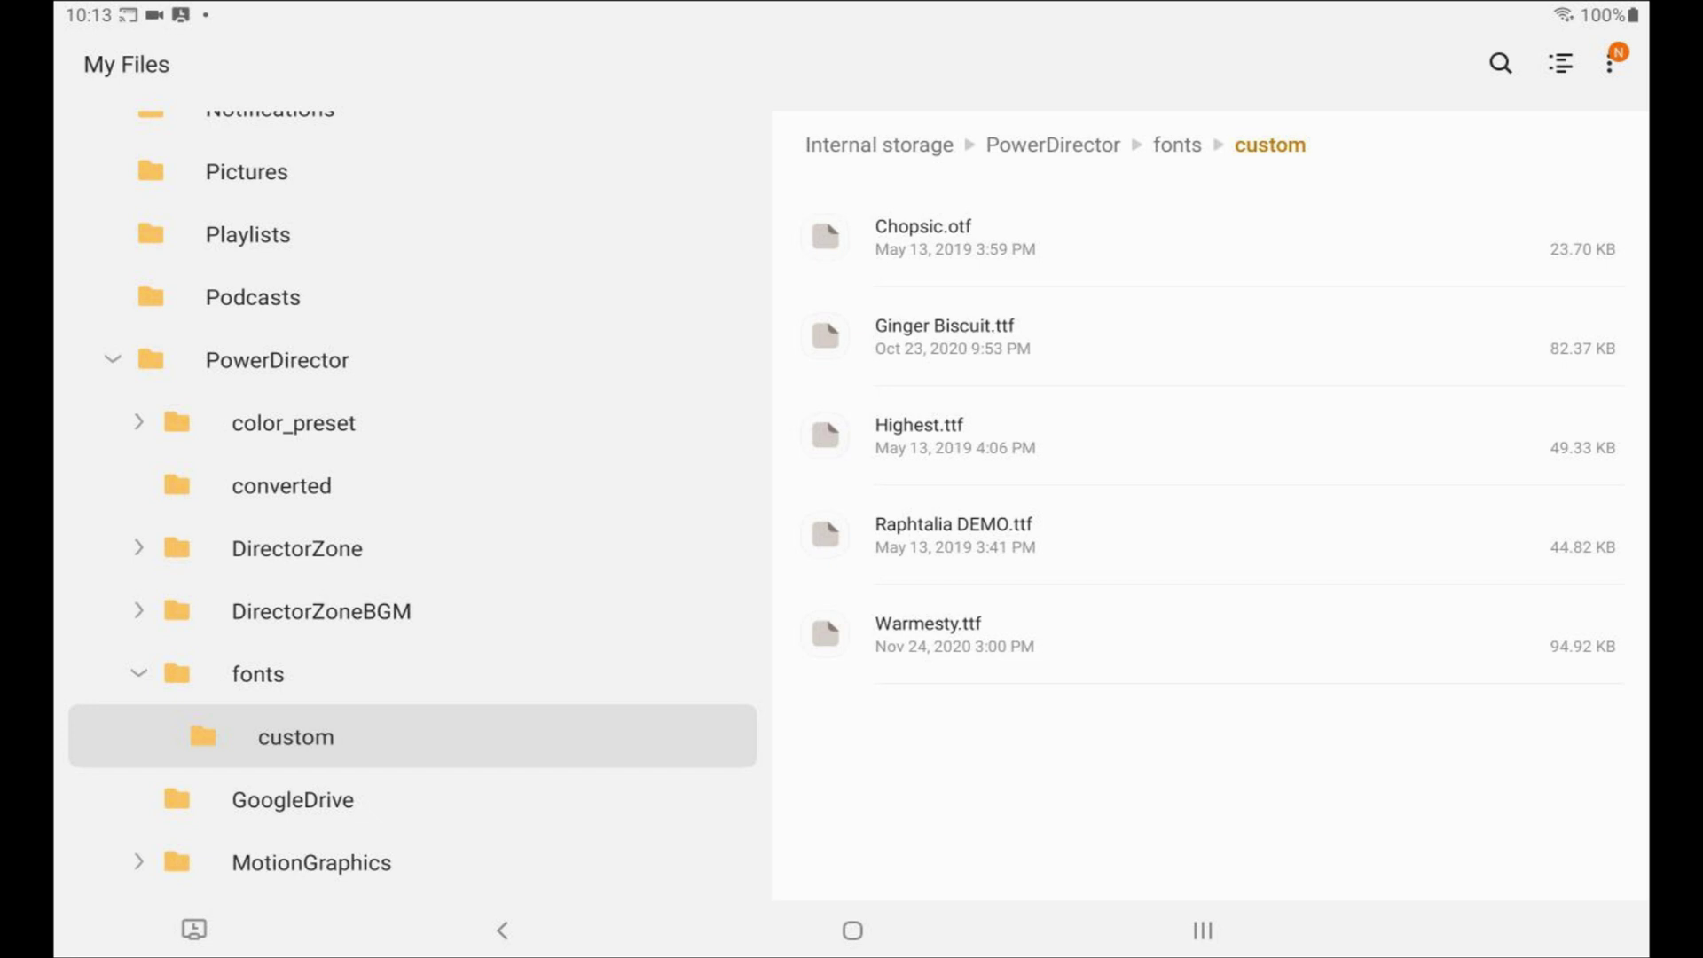
Step: Launch PowerDirector from the Video app group and open the Camera Movement project for editing
left_click(852, 930)
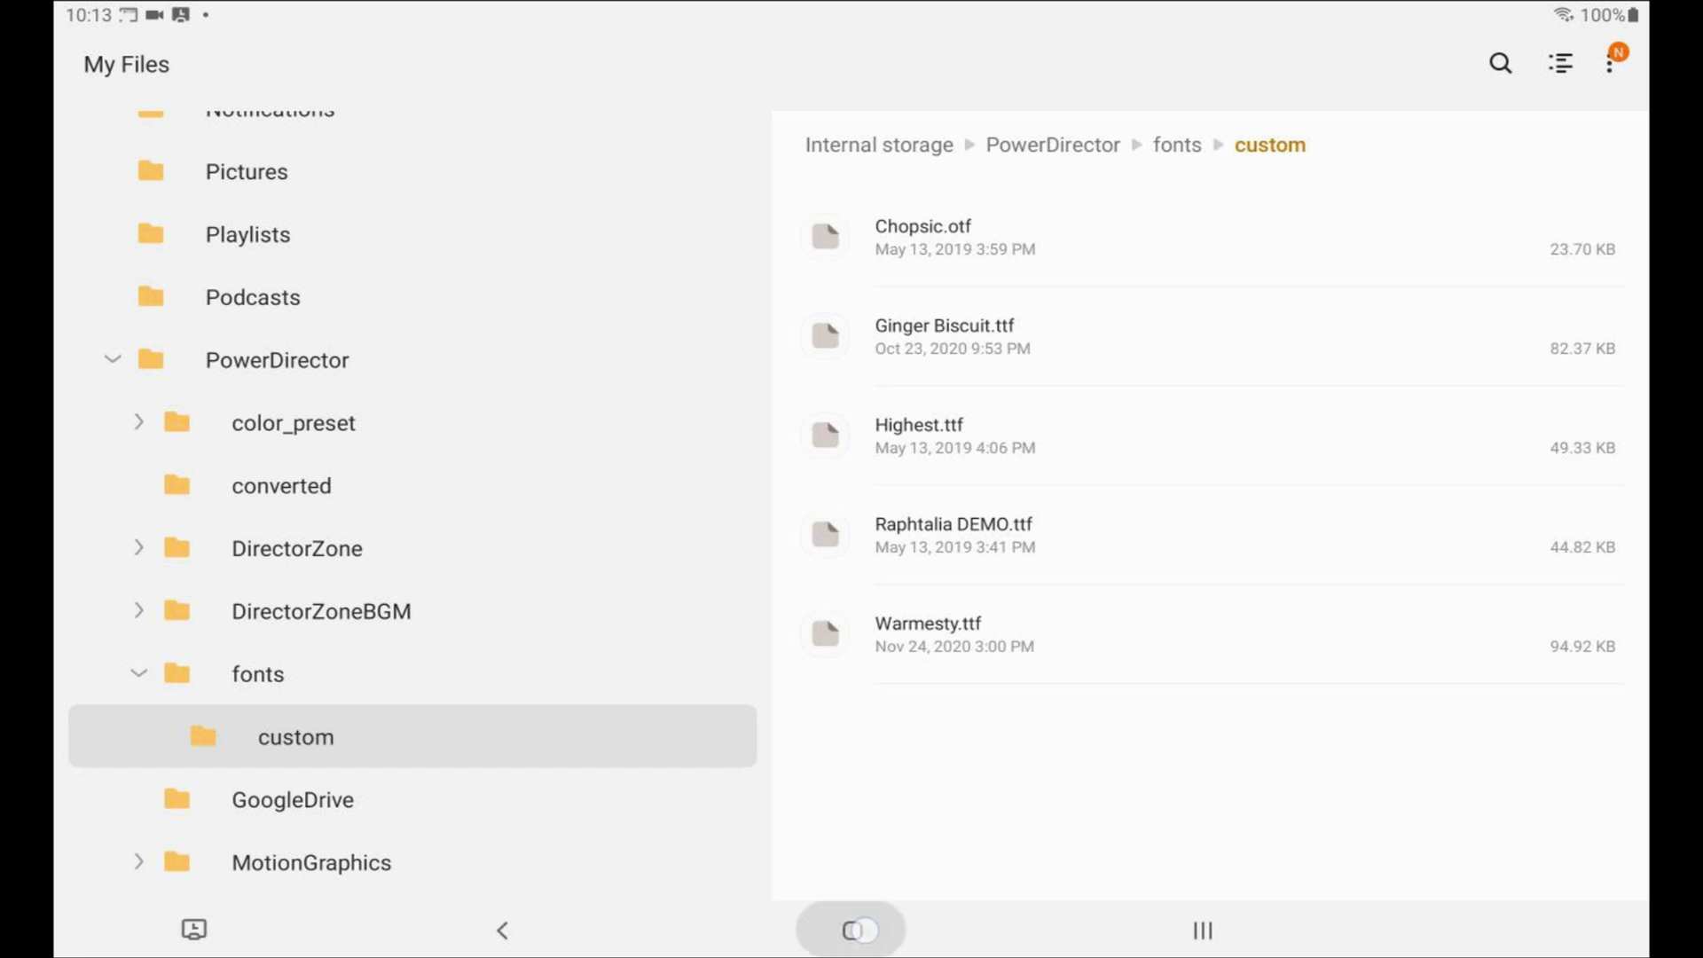
left_click_drag(439, 918, 439, 532)
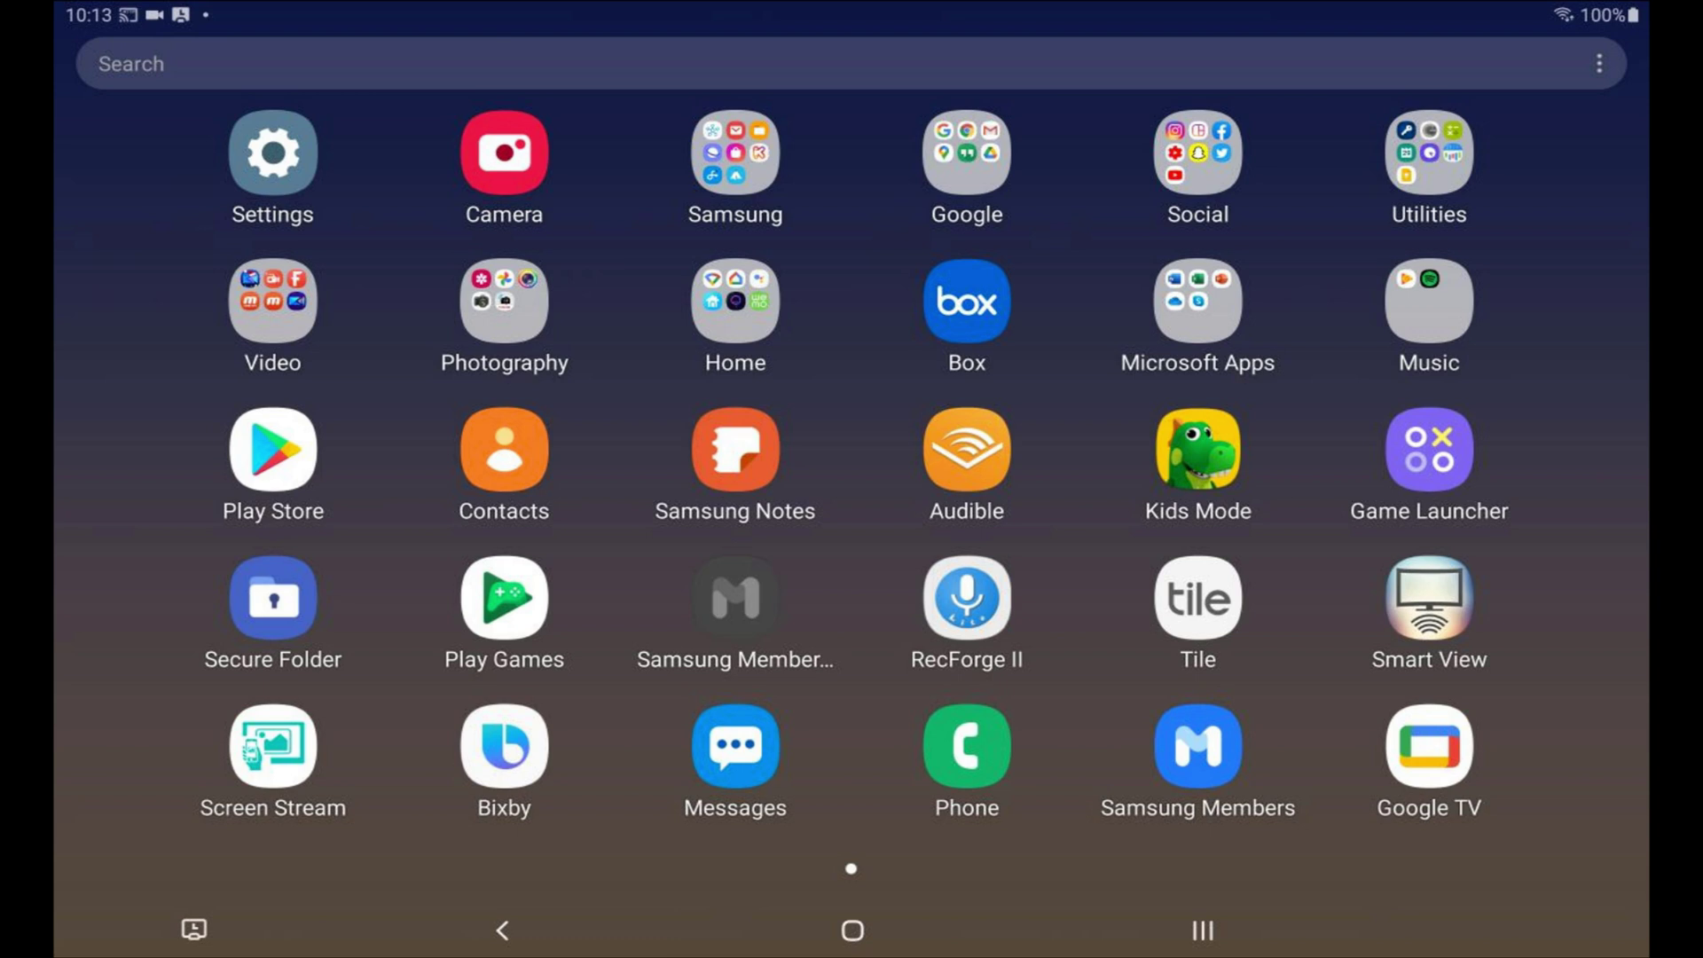
left_click(272, 301)
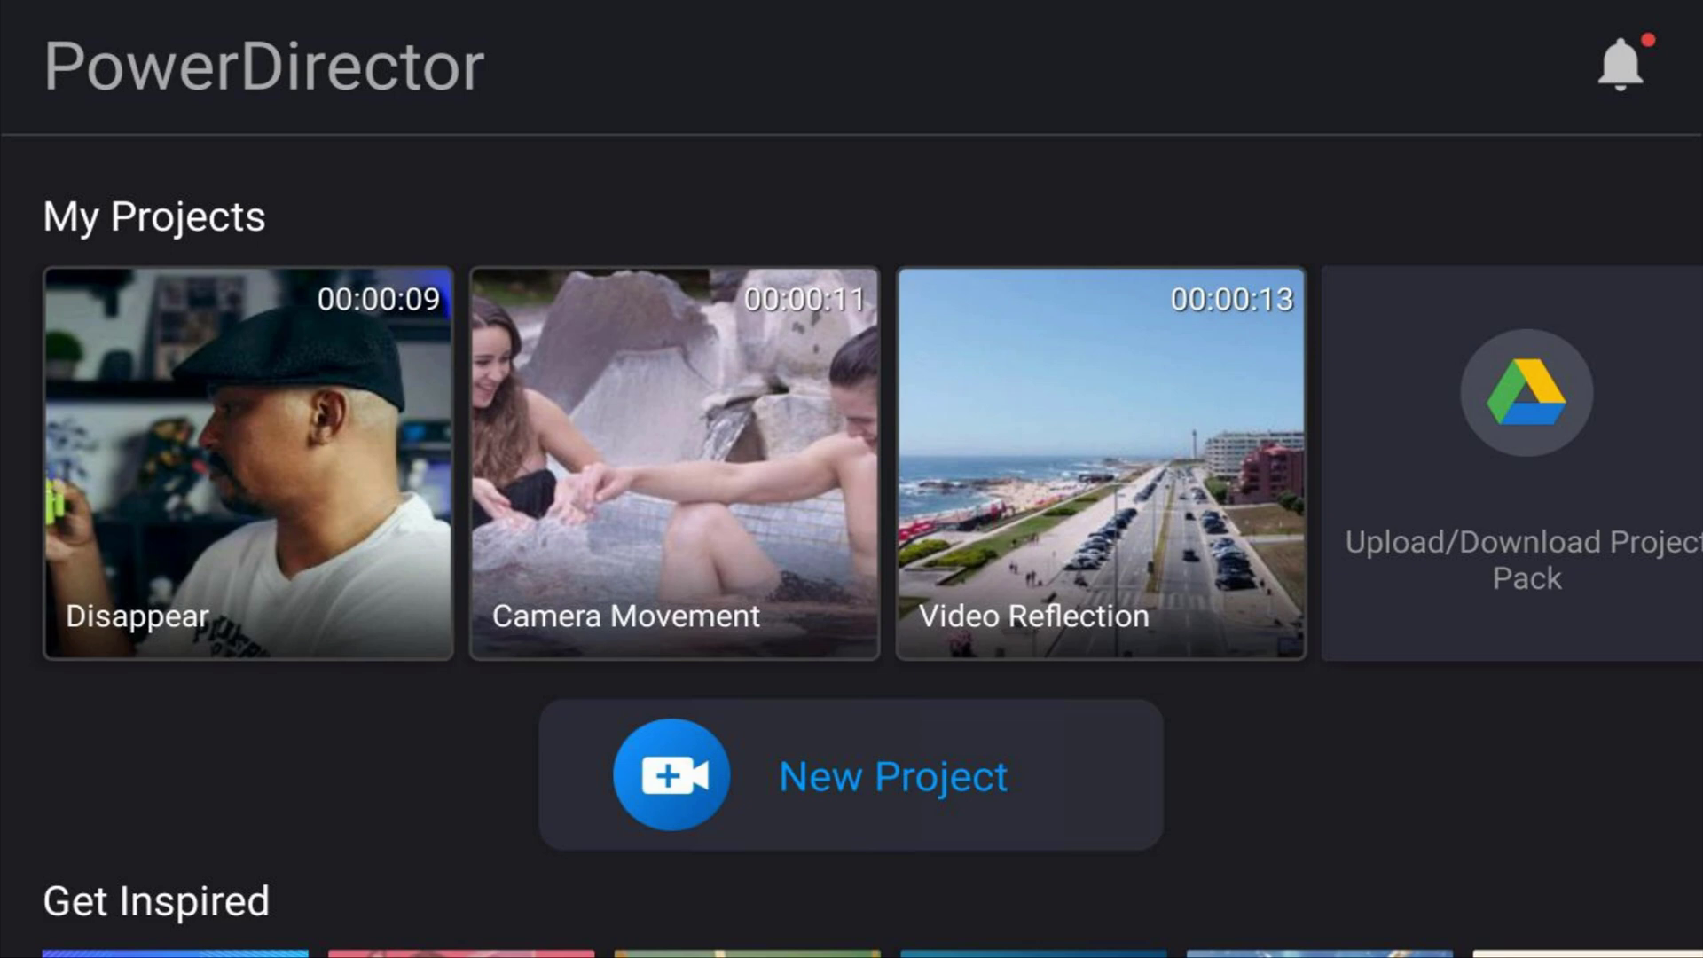
left_click(692, 449)
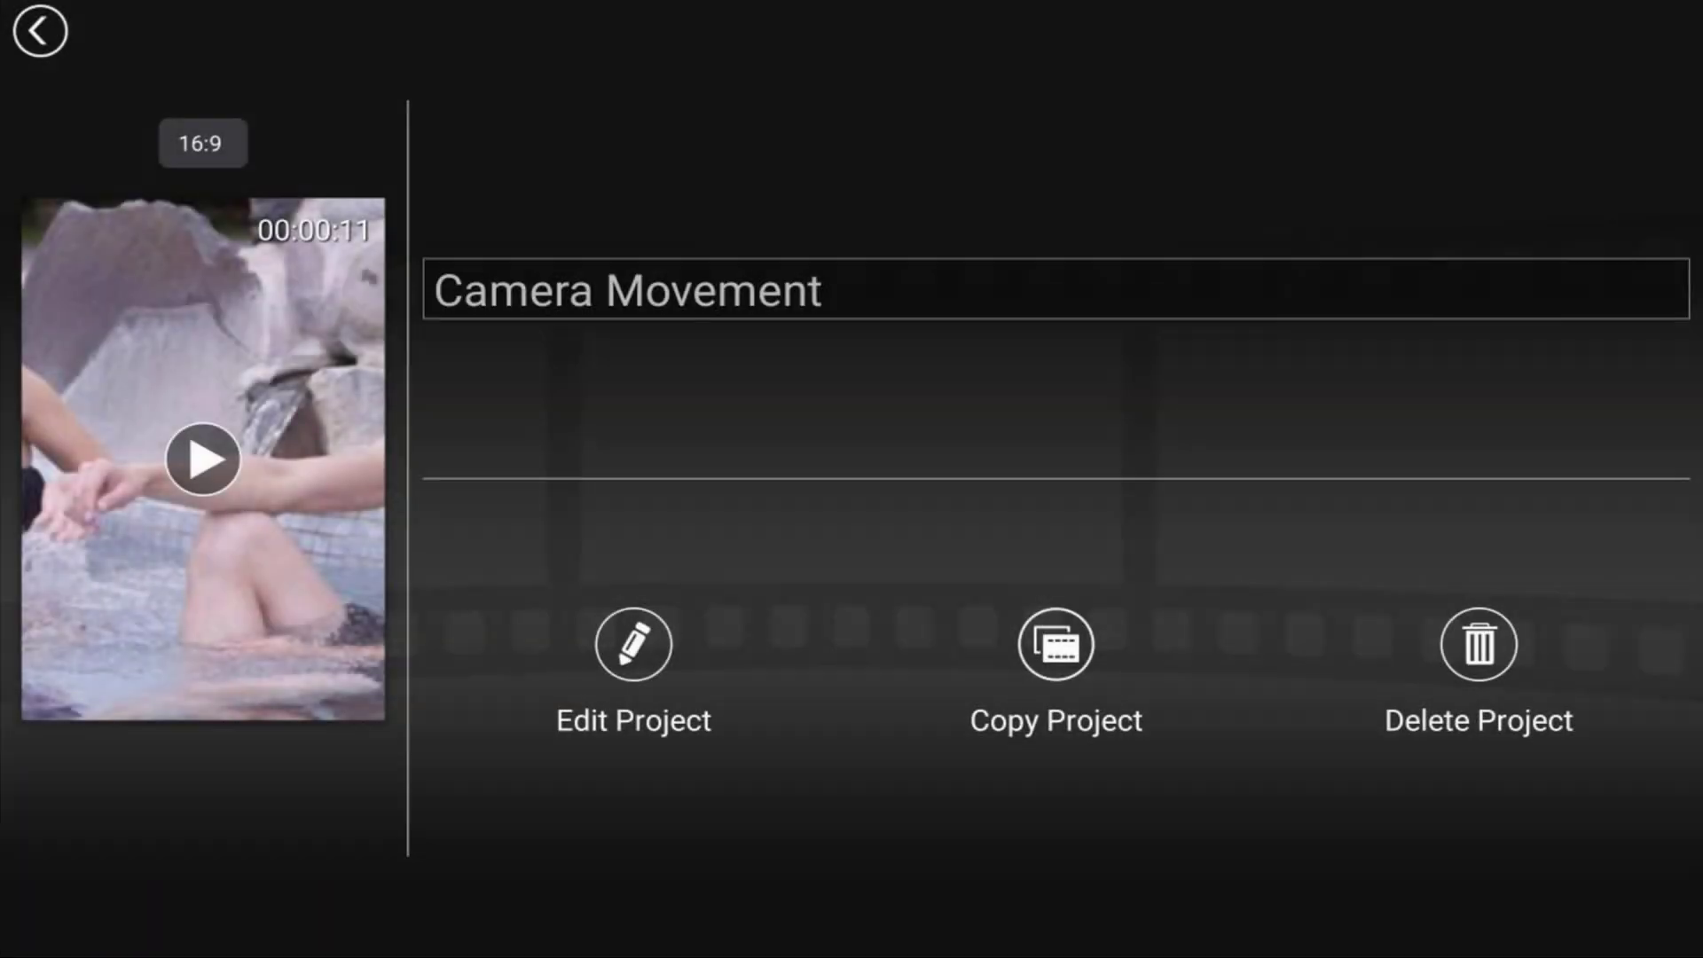
left_click(633, 644)
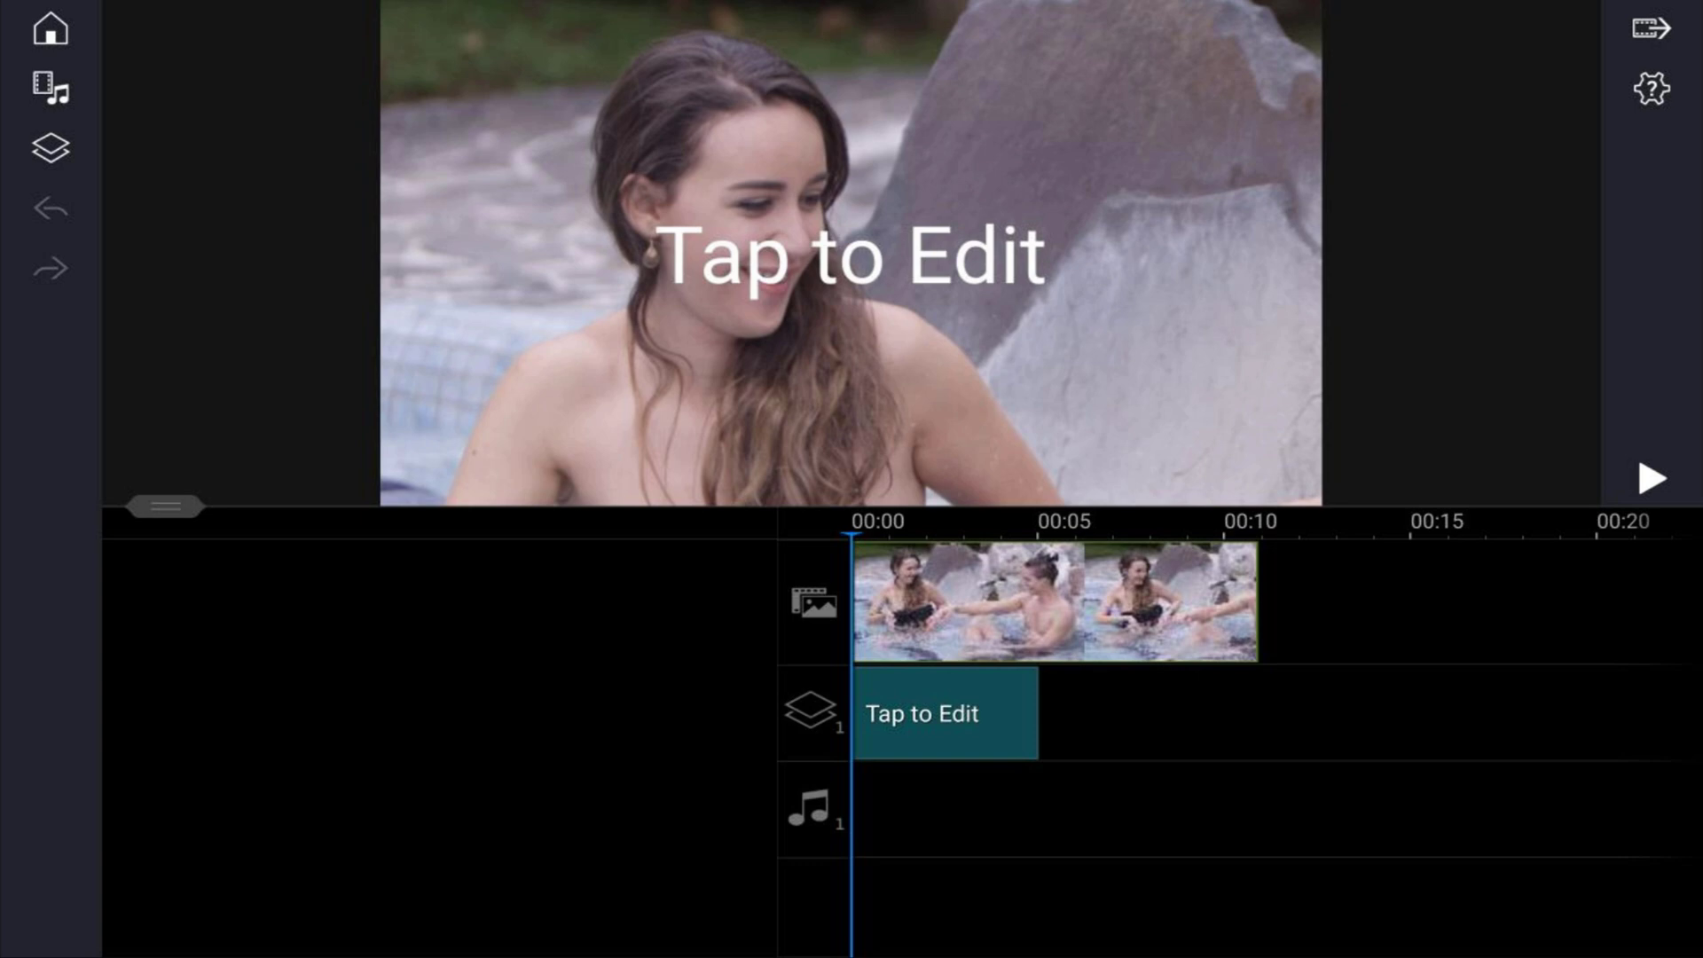
Step: Set the 'Tap to Edit' title clip's font to Ginger Biscuit - Personal Use
left_click(943, 718)
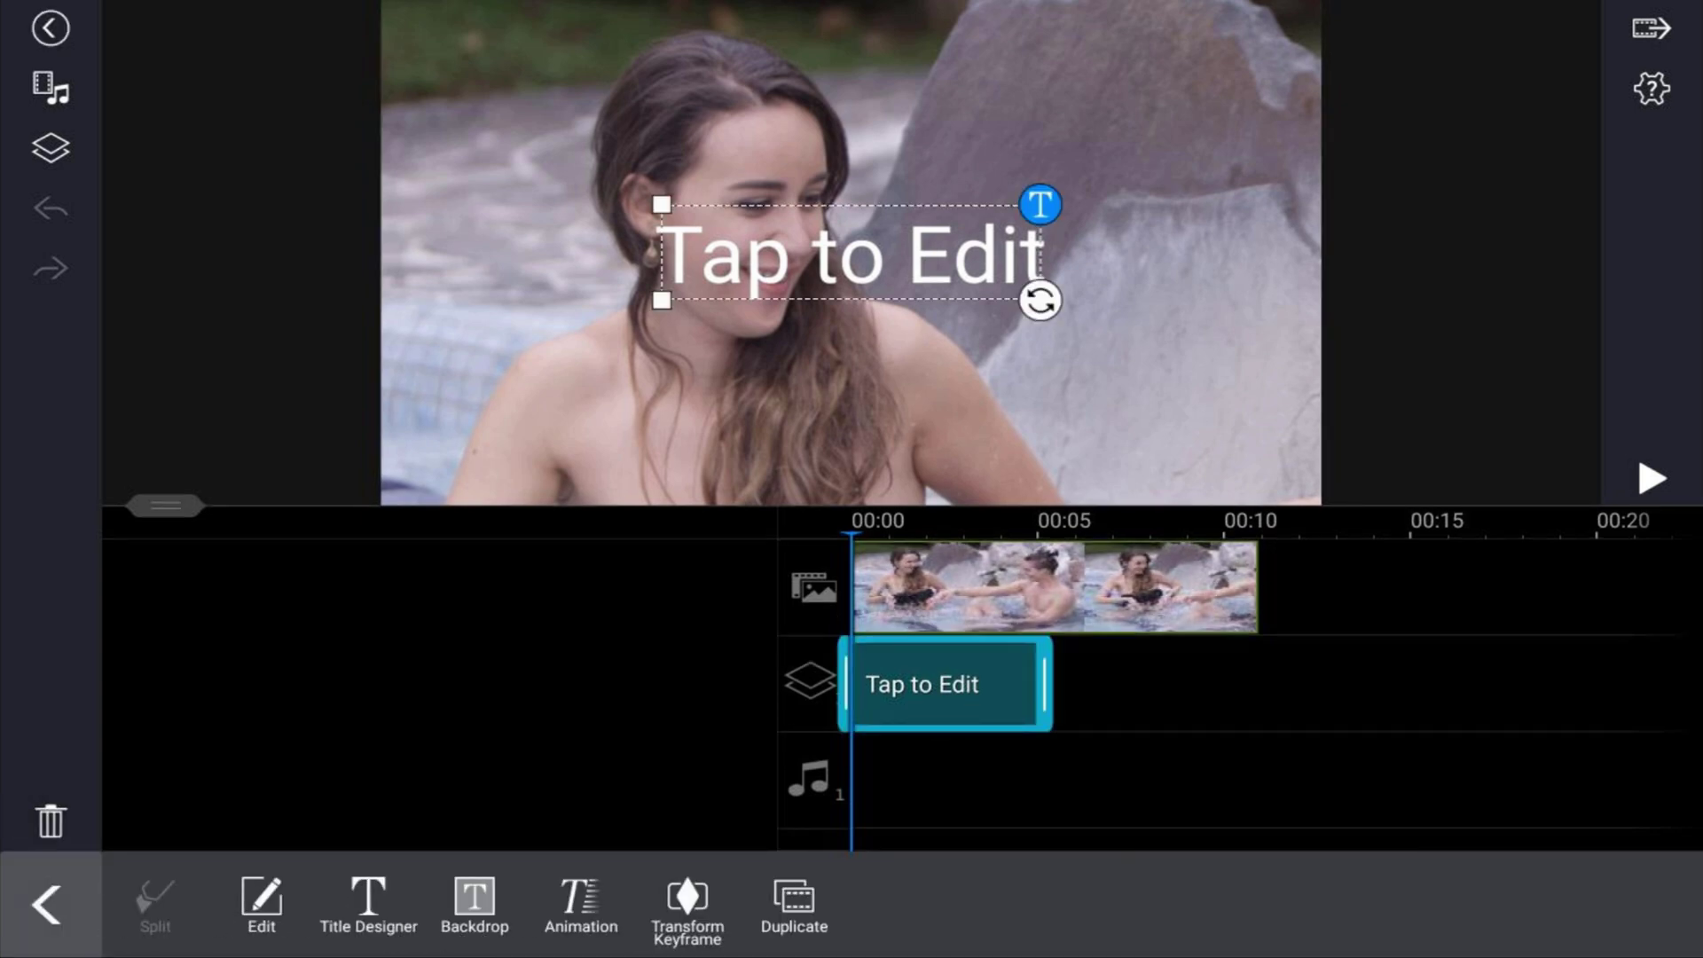
left_click(261, 904)
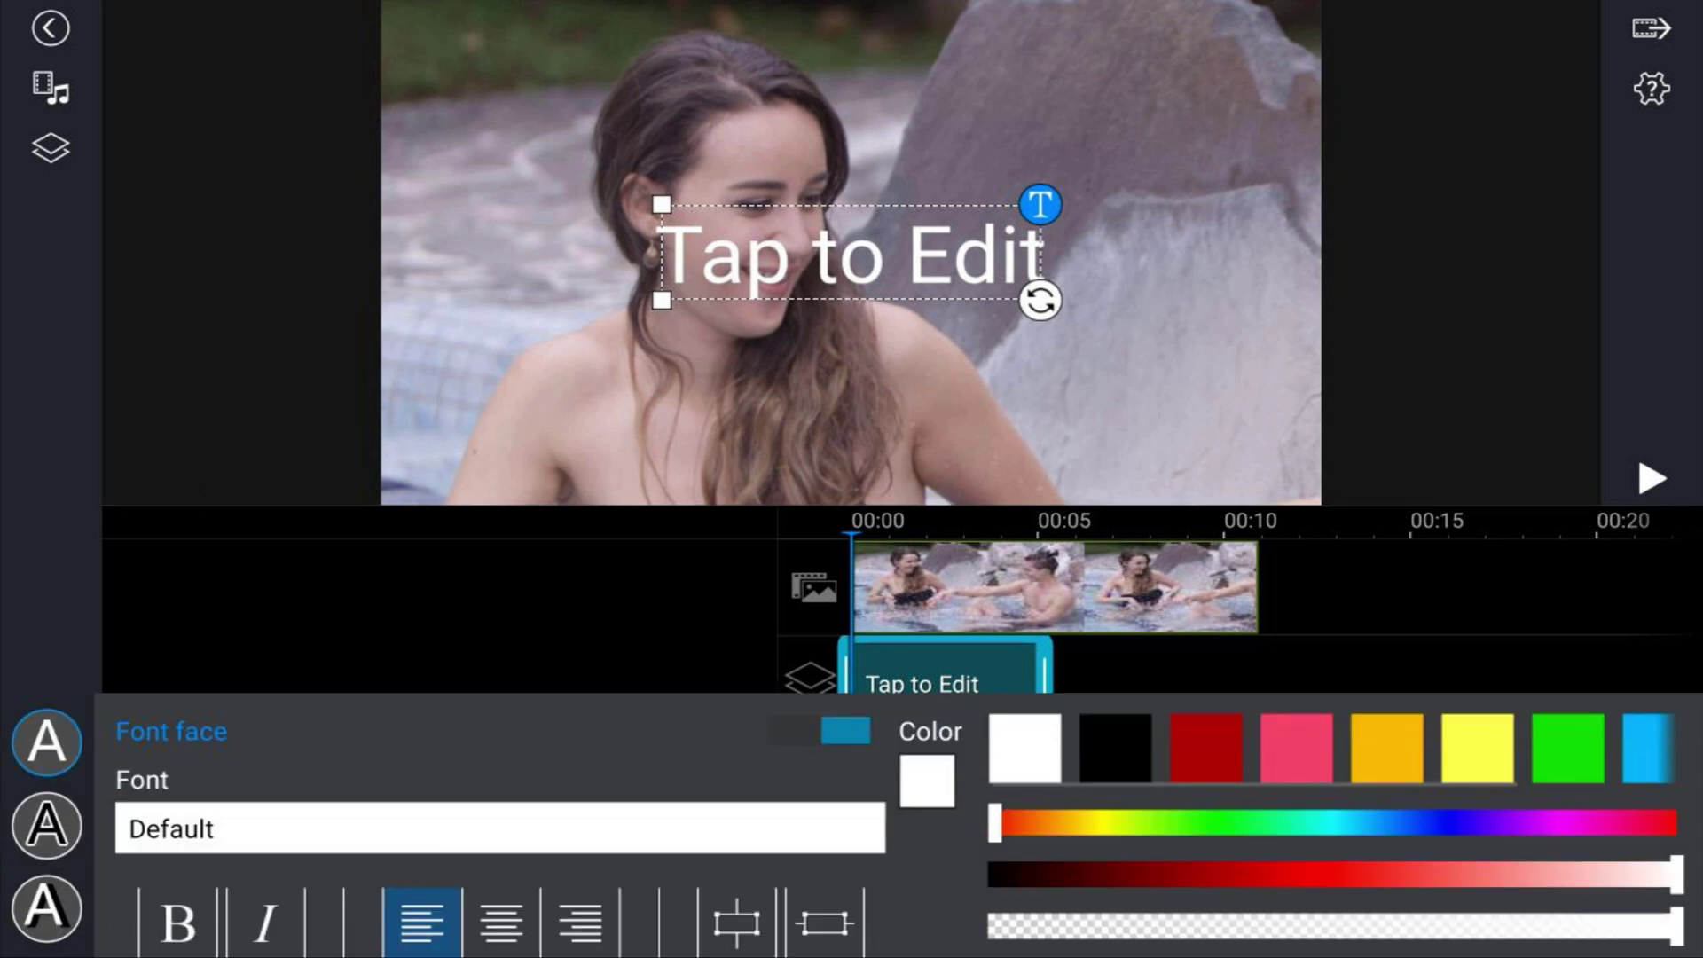
left_click(180, 825)
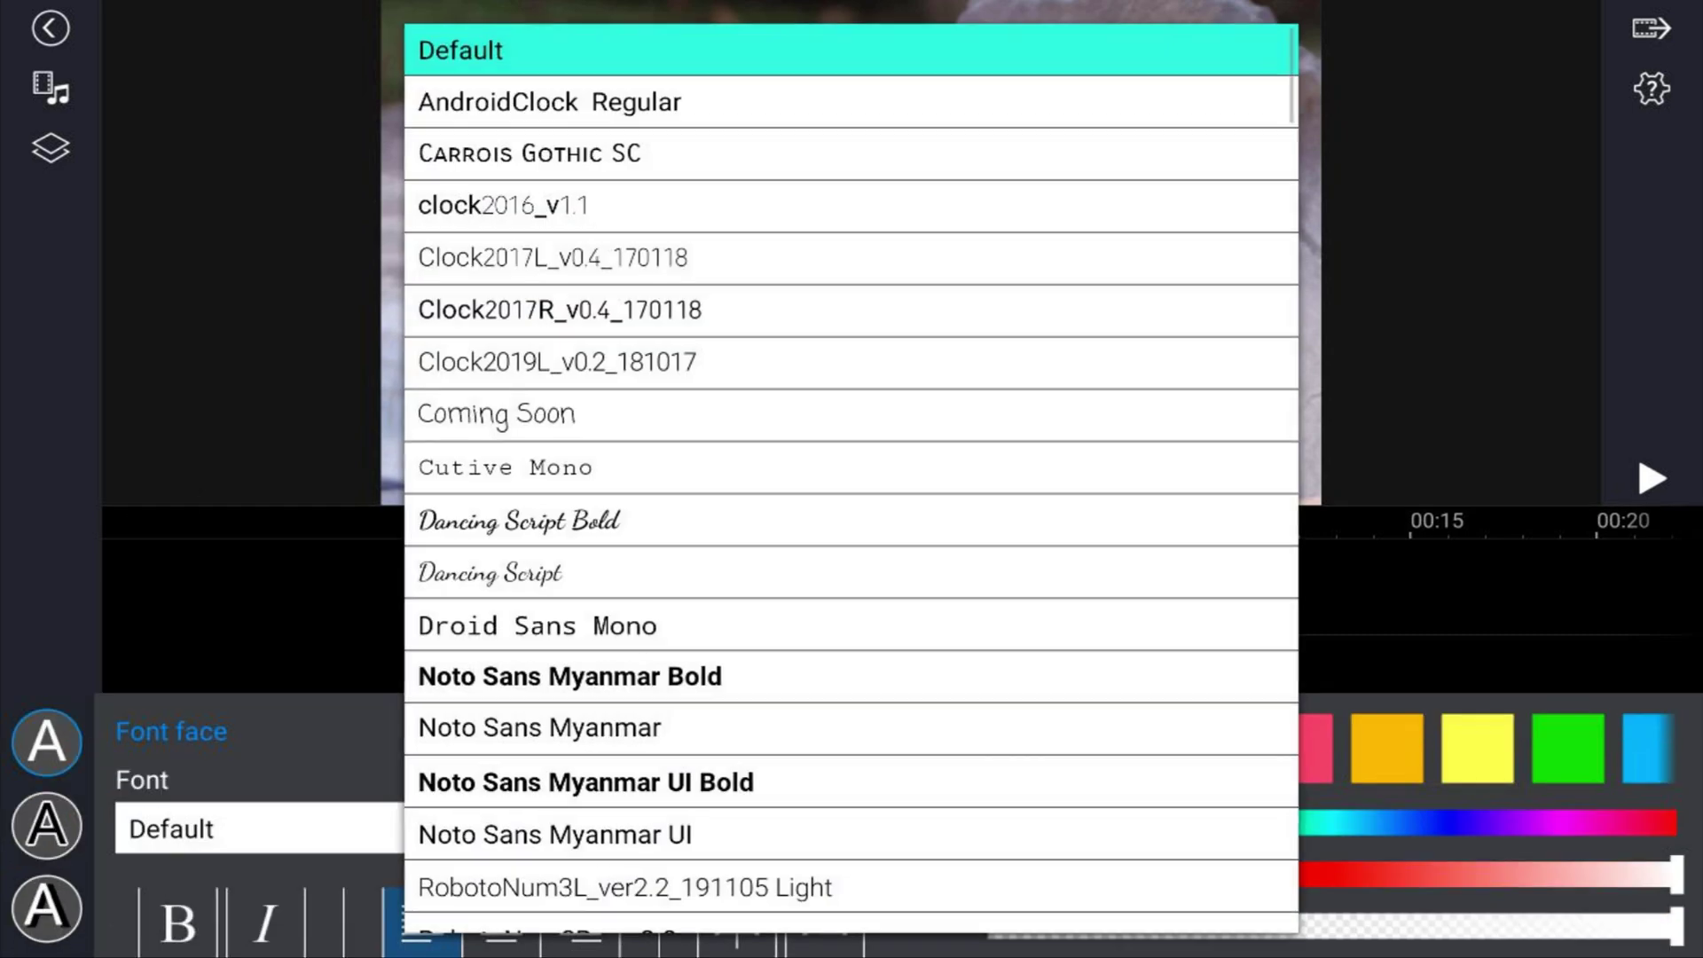
scroll(939, 271, "down", 10)
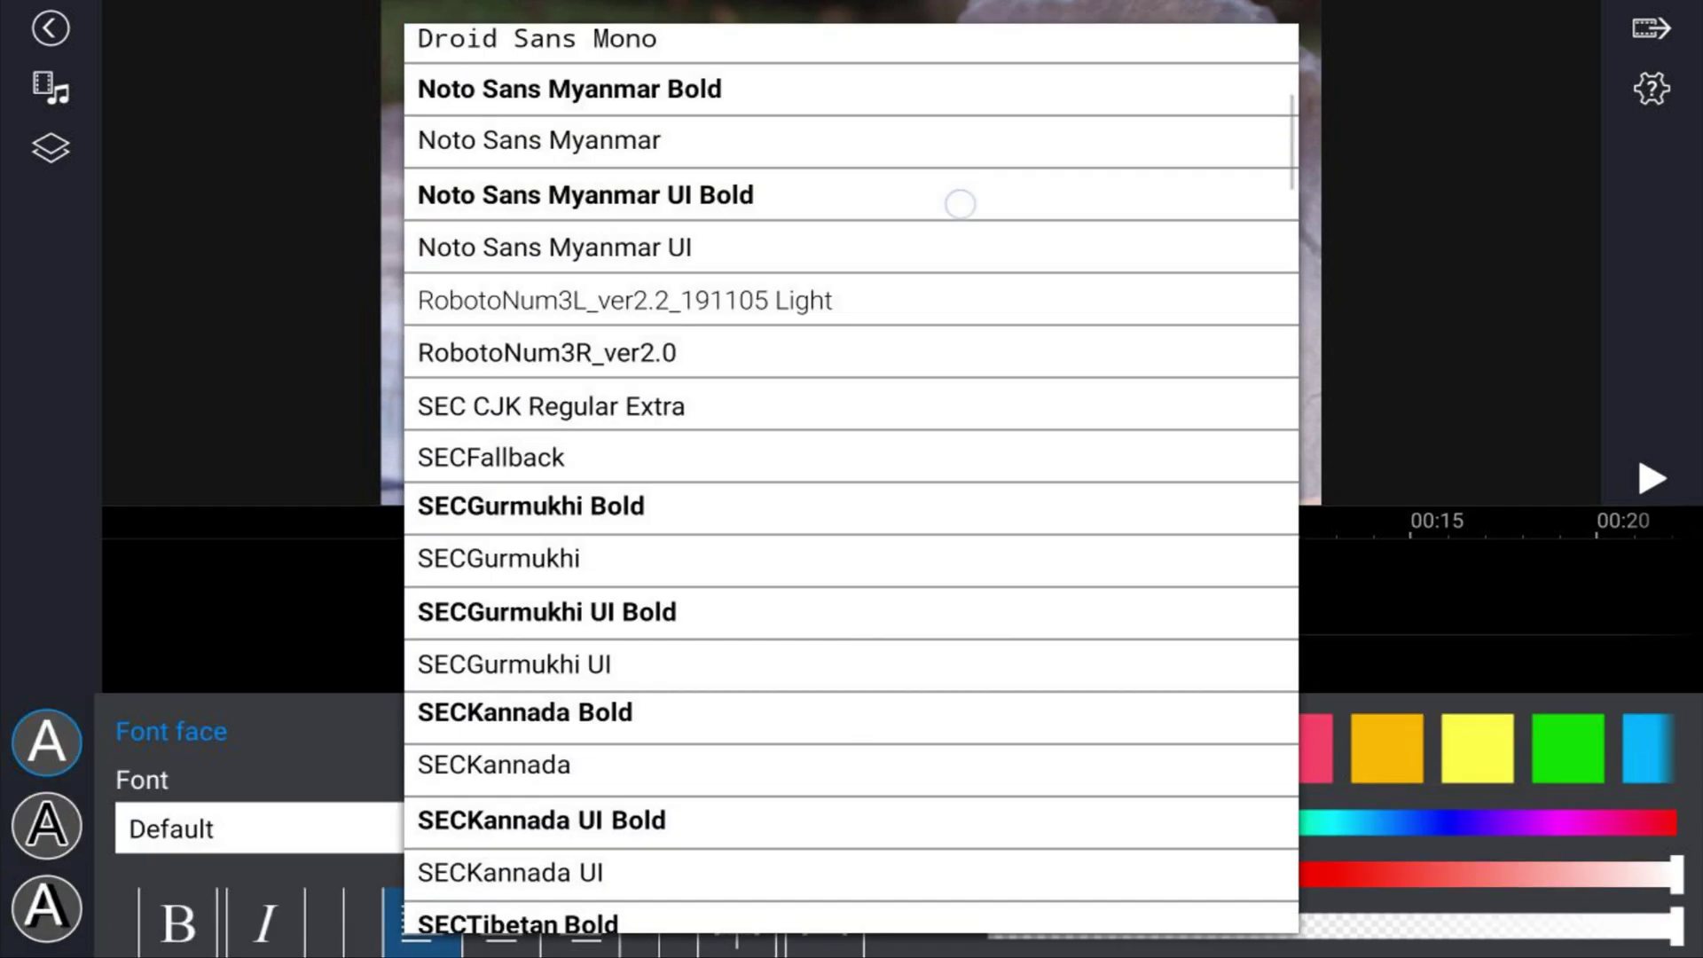
scroll(807, 201, "down", 10)
scroll(1004, 363, "down", 5)
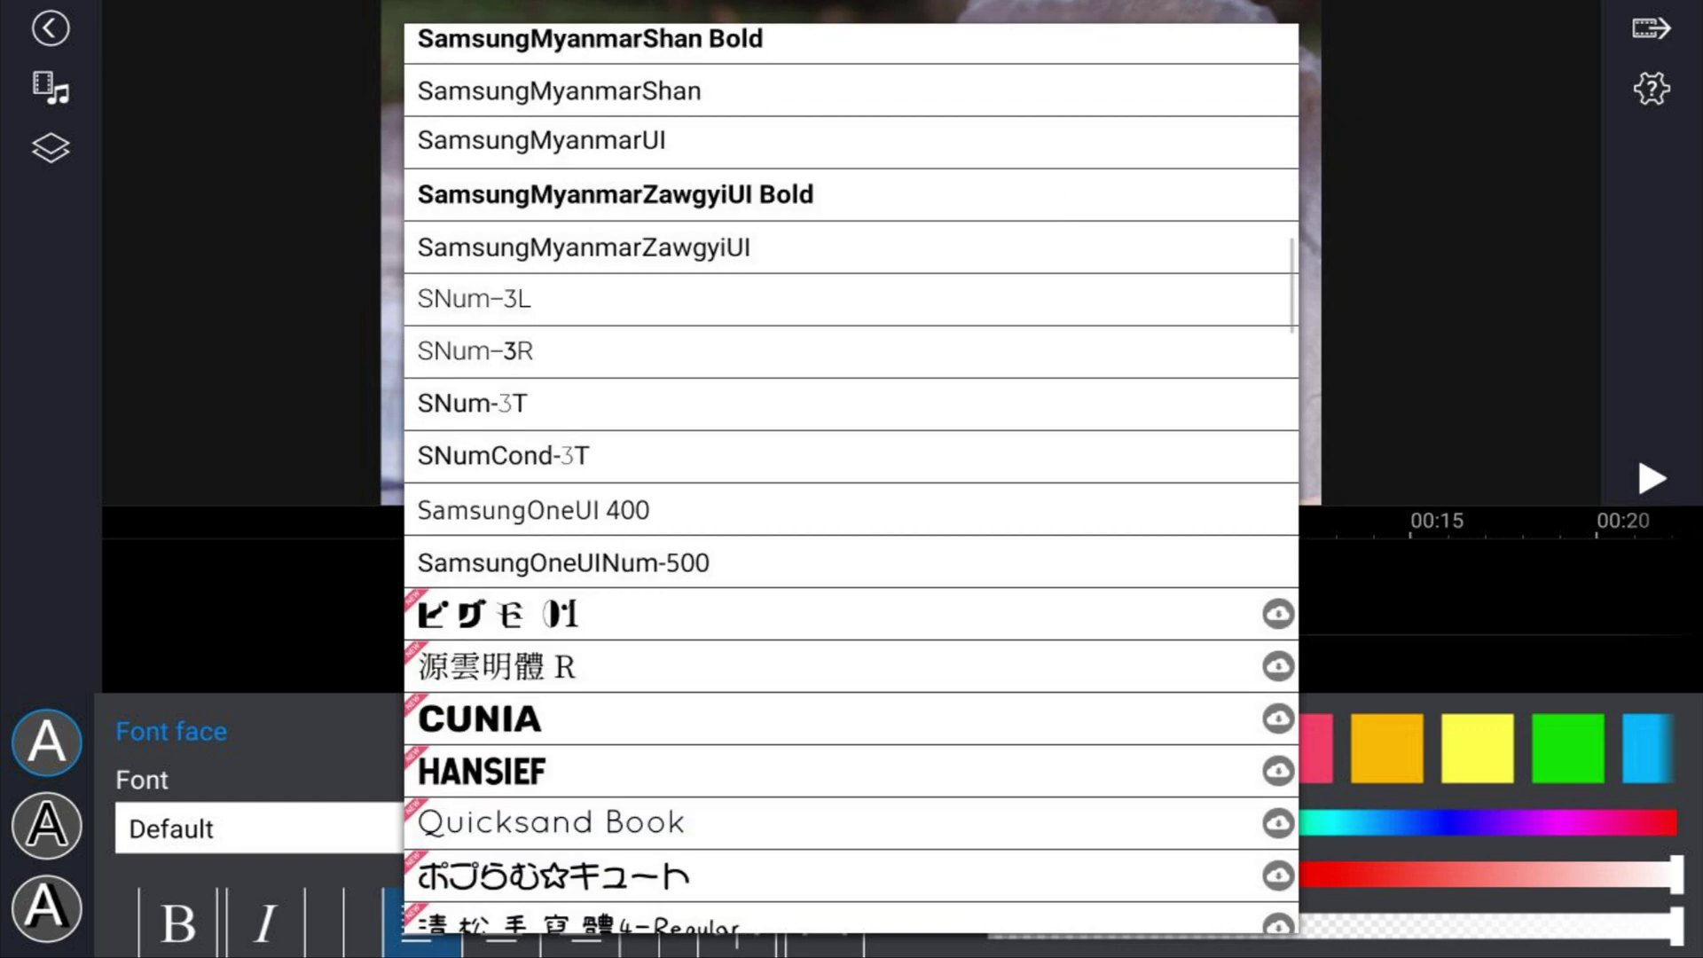
scroll(944, 545, "down", 10)
scroll(1019, 275, "down", 10)
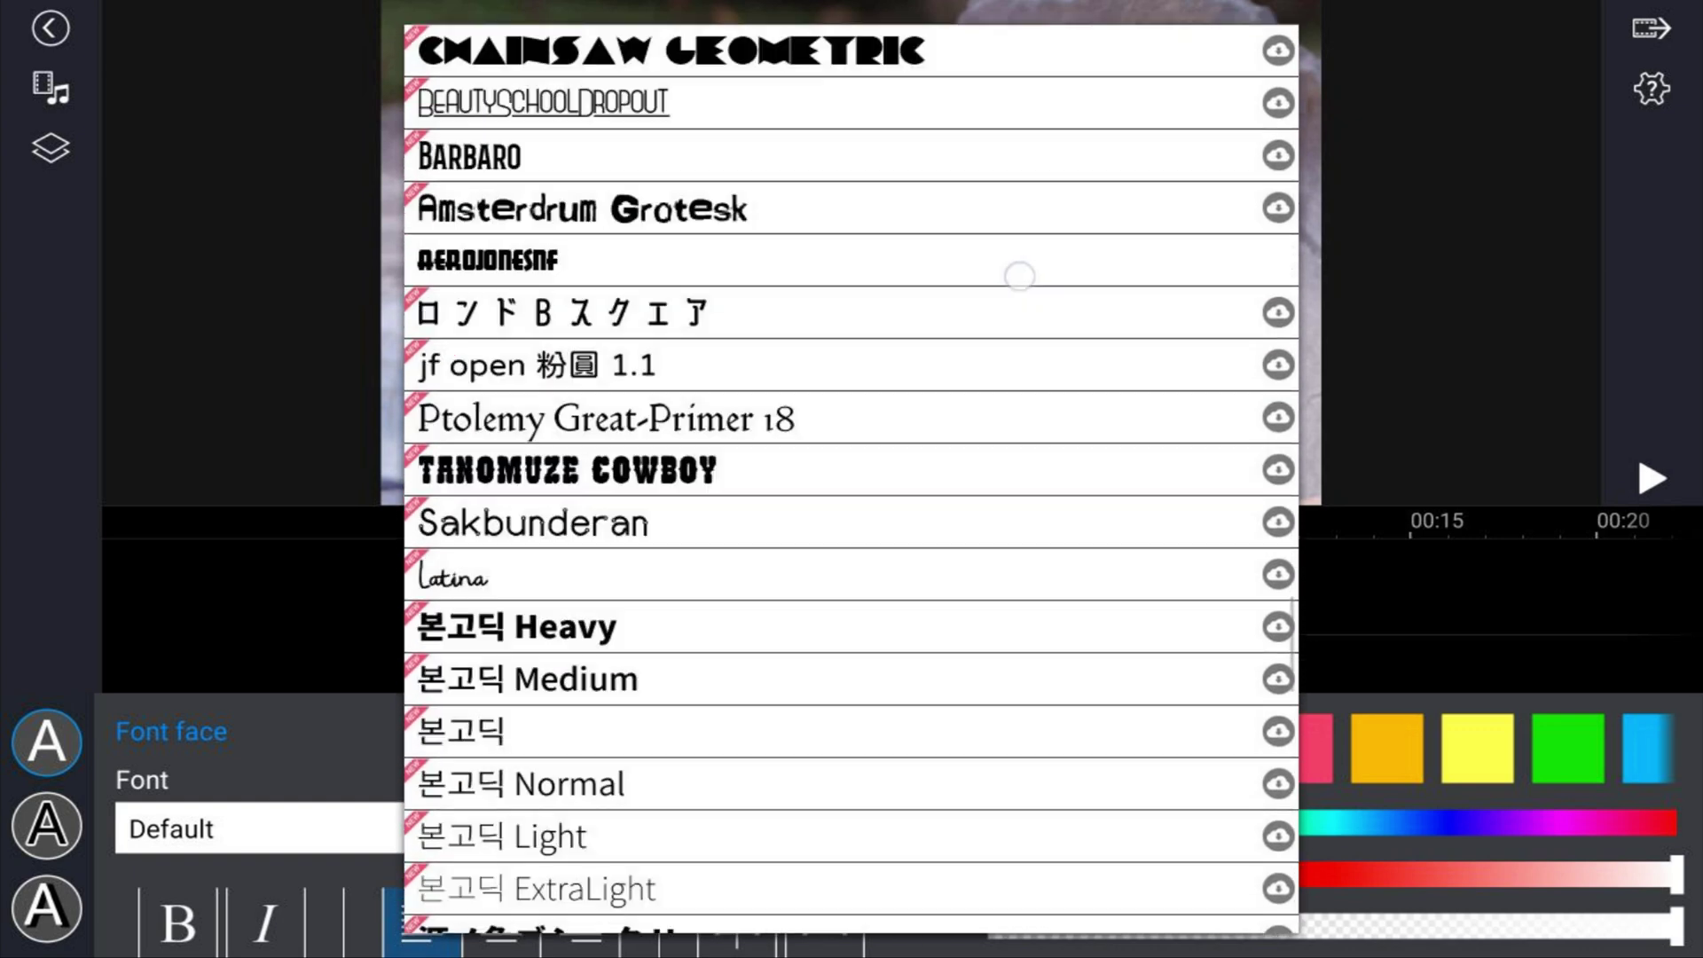
scroll(958, 520, "down", 10)
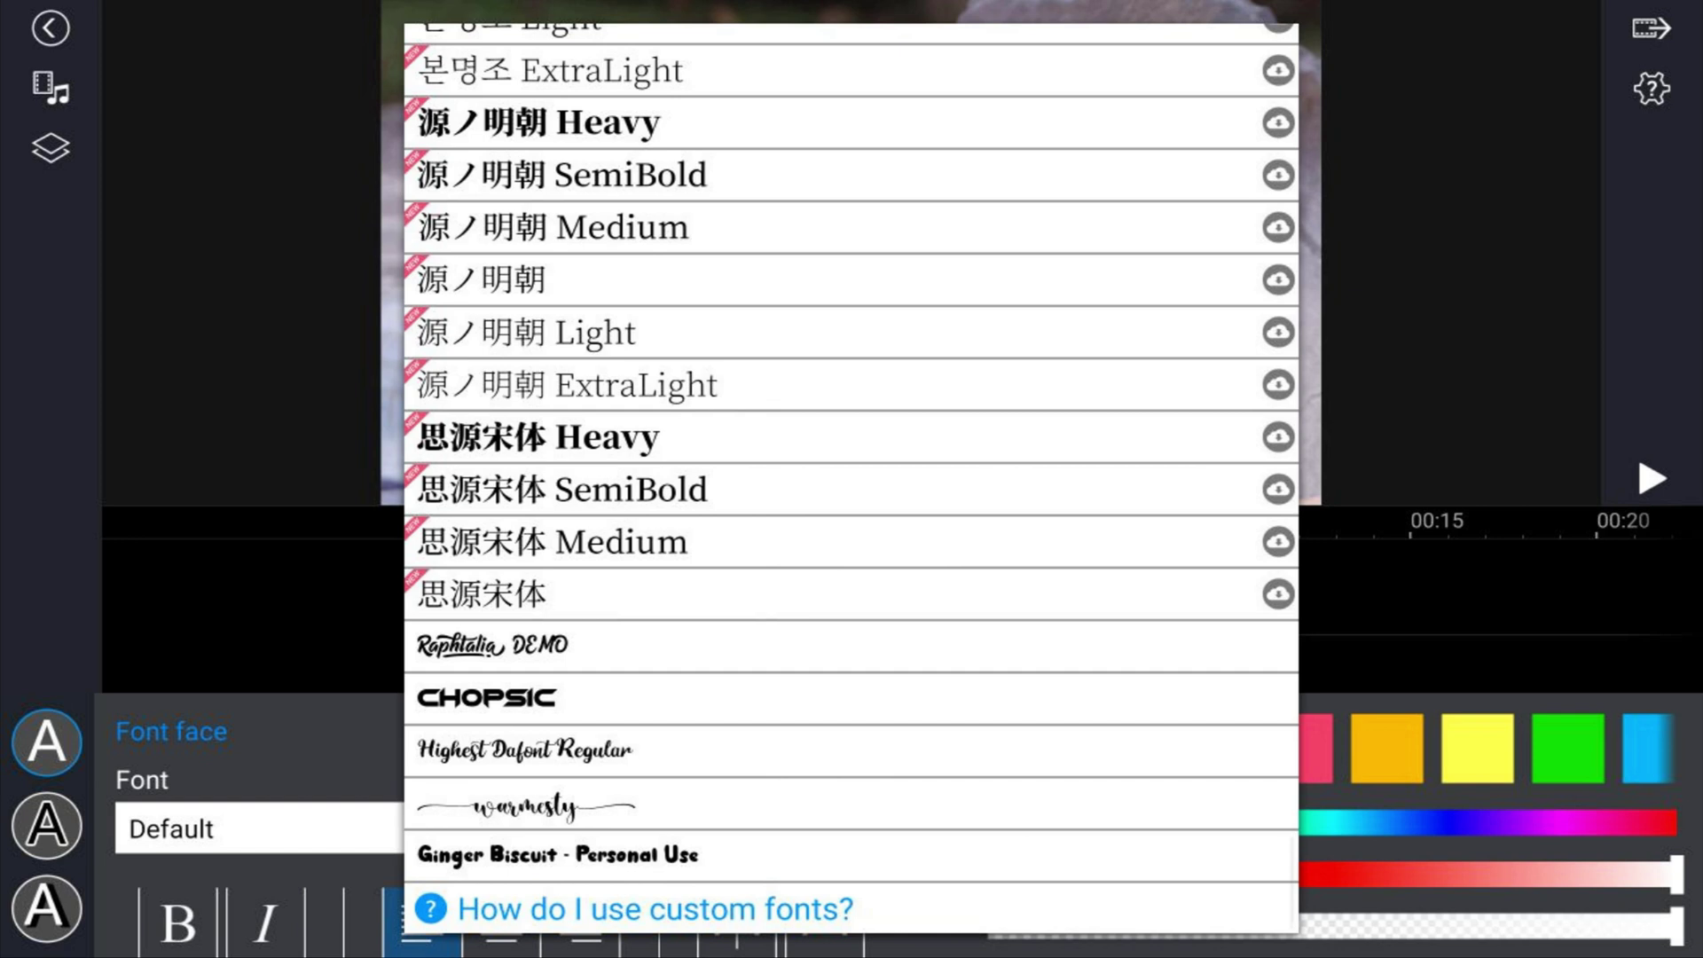
left_click(559, 854)
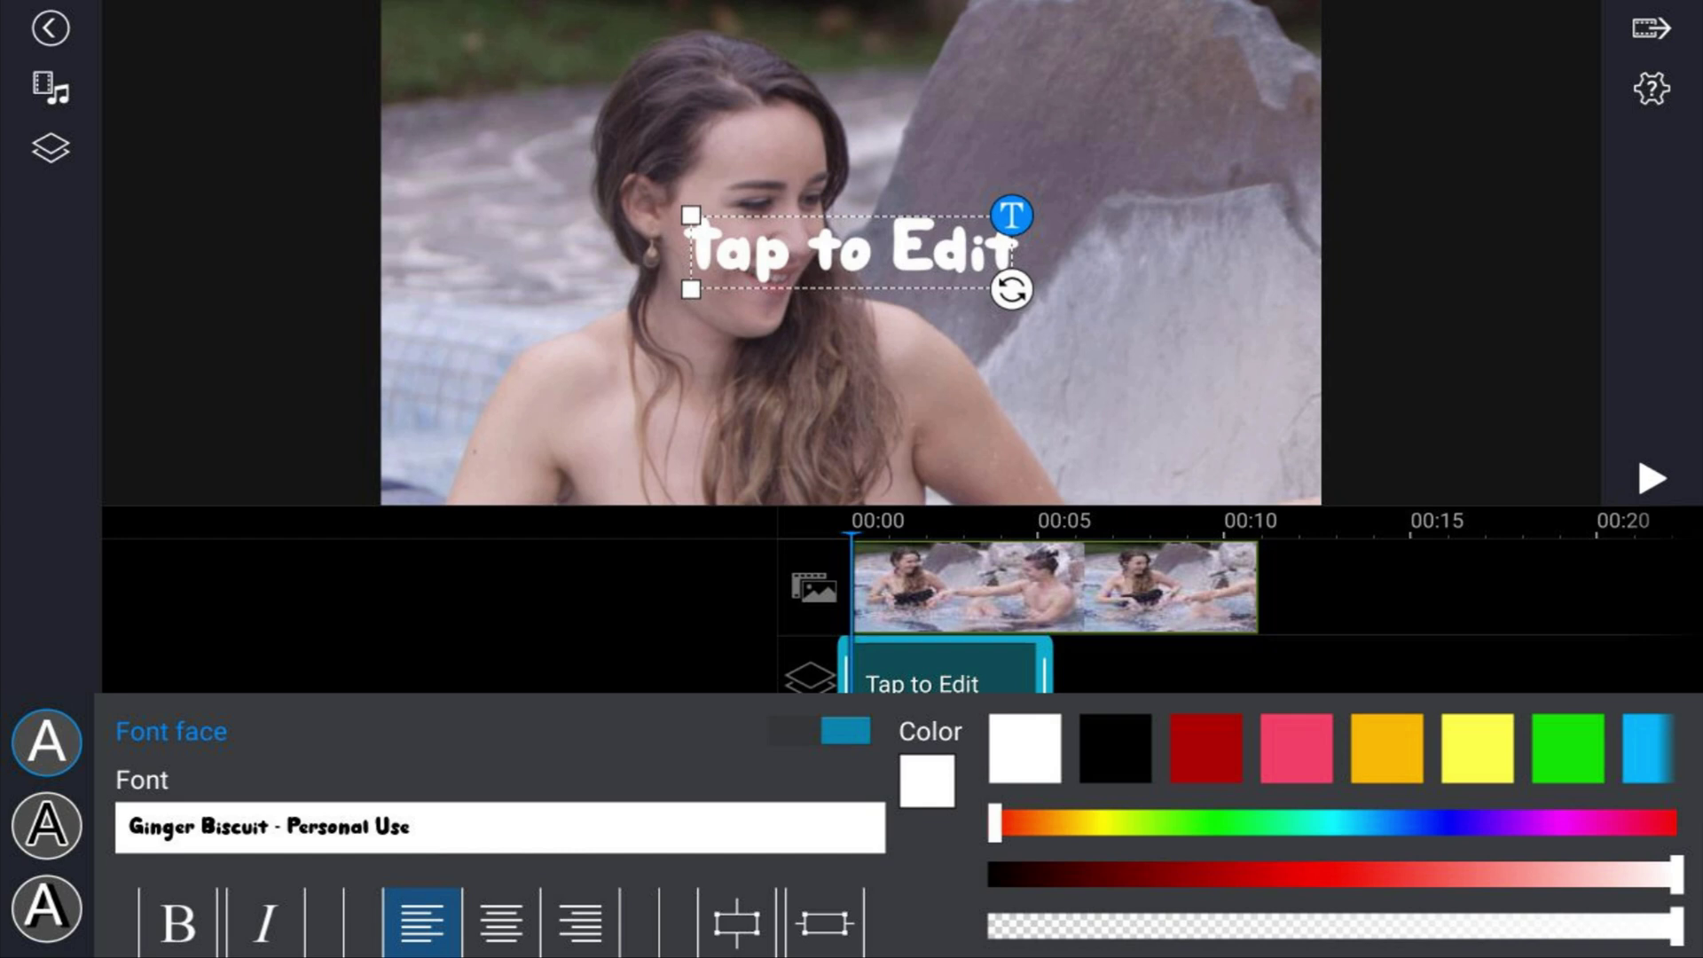